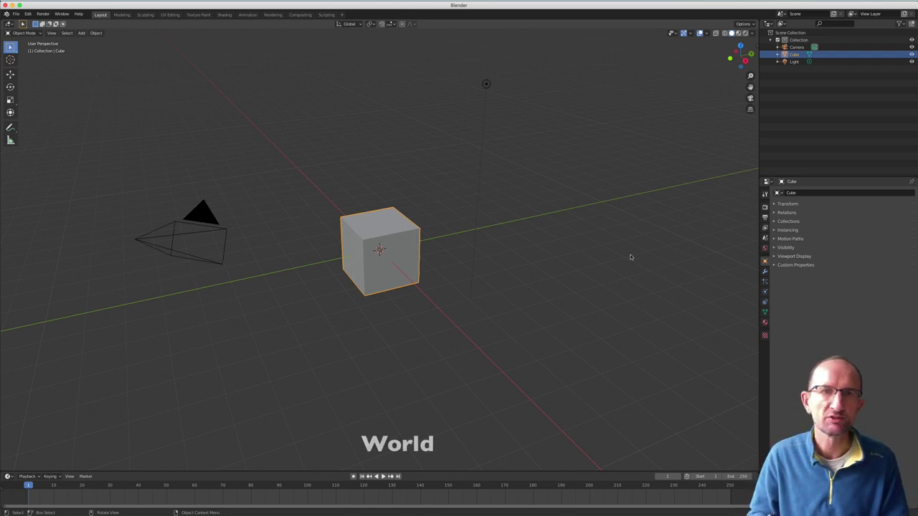
- Select the camera, then the light, then the cube again
left_click(210, 215)
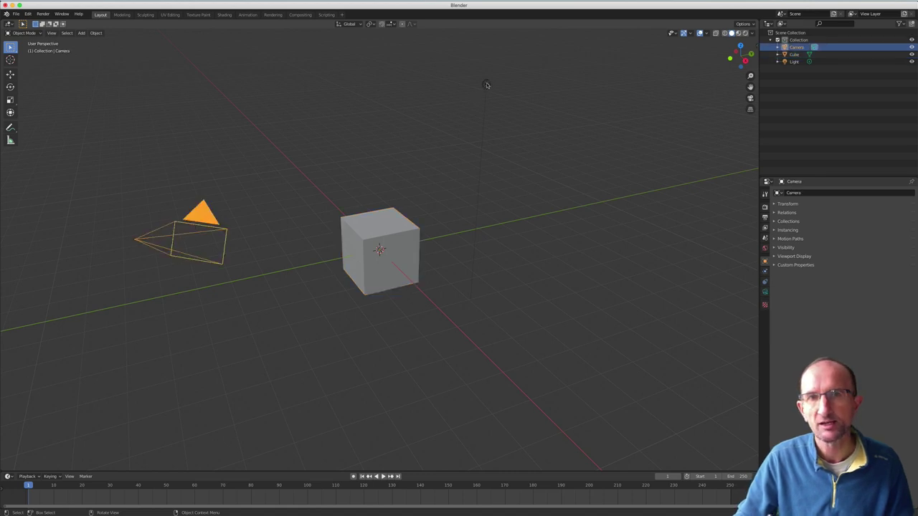
left_click(486, 84)
left_click(388, 224)
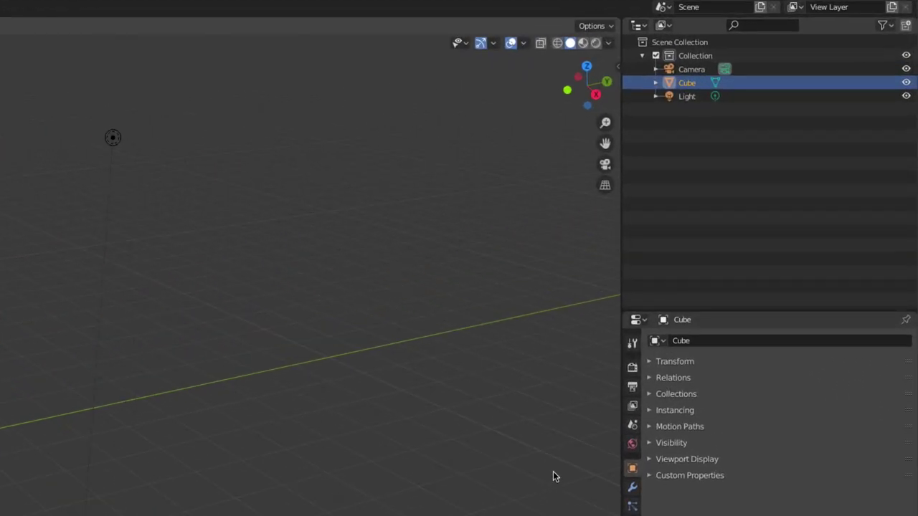
- Unlink the scene's World, zoom out, and bring up the Viewport Overlays options
left_click(631, 444)
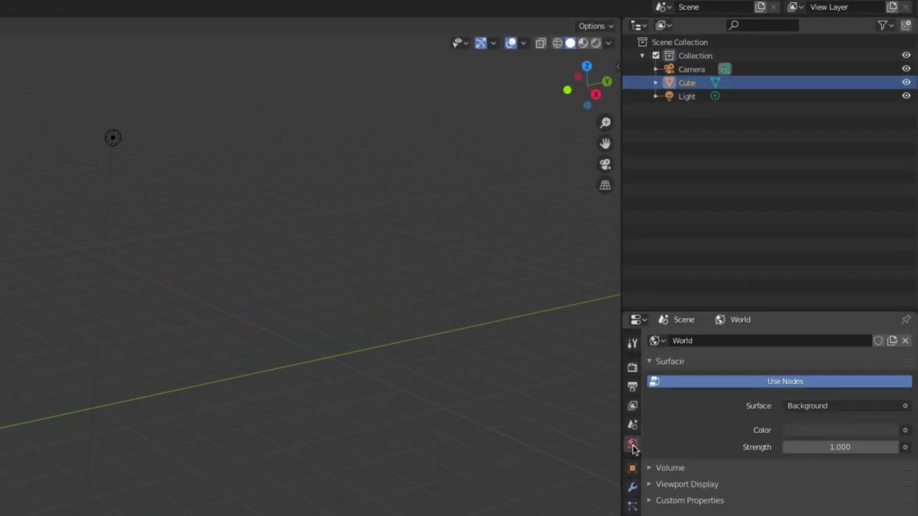
left_click(906, 342)
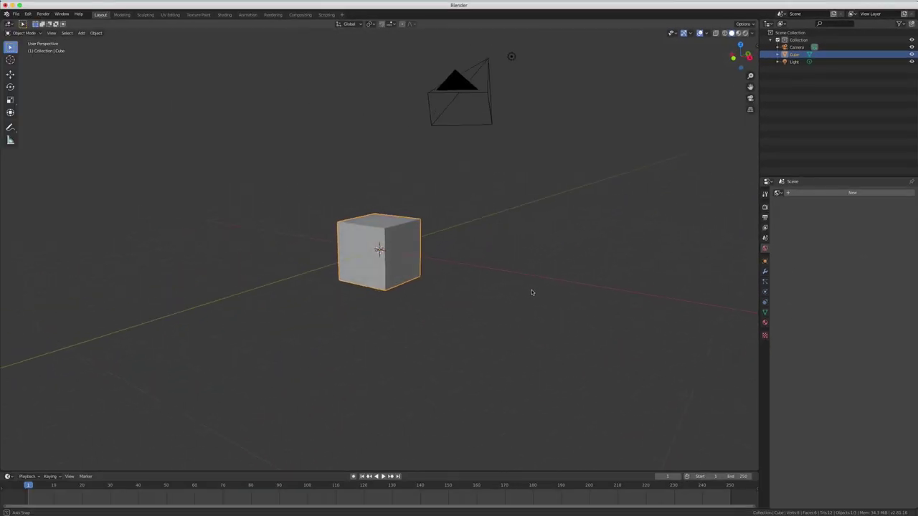
mouse_move(531, 292)
middle_mouse_down()
mouse_move(508, 289)
mouse_move(509, 280)
middle_mouse_up()
scroll(513, 277, "down", 3)
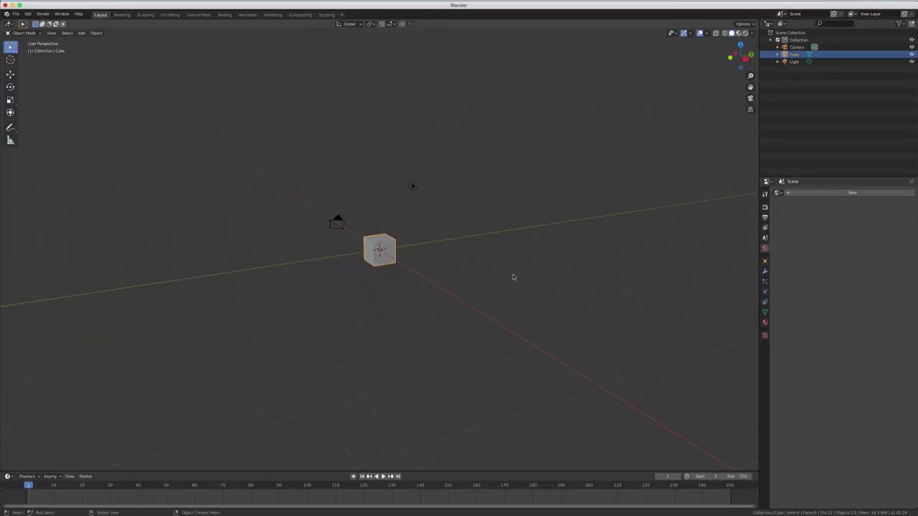
scroll(513, 275, "down", 2)
left_click(706, 34)
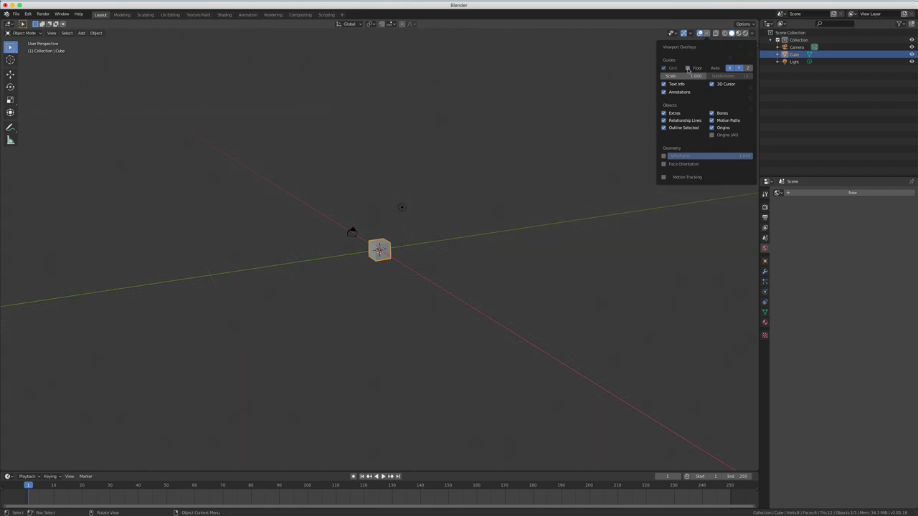
- Toggle the floor grid and X/Y axis lines off and on, then disable all viewport overlays
left_click(688, 68)
left_click(687, 68)
left_click(730, 69)
left_click(738, 68)
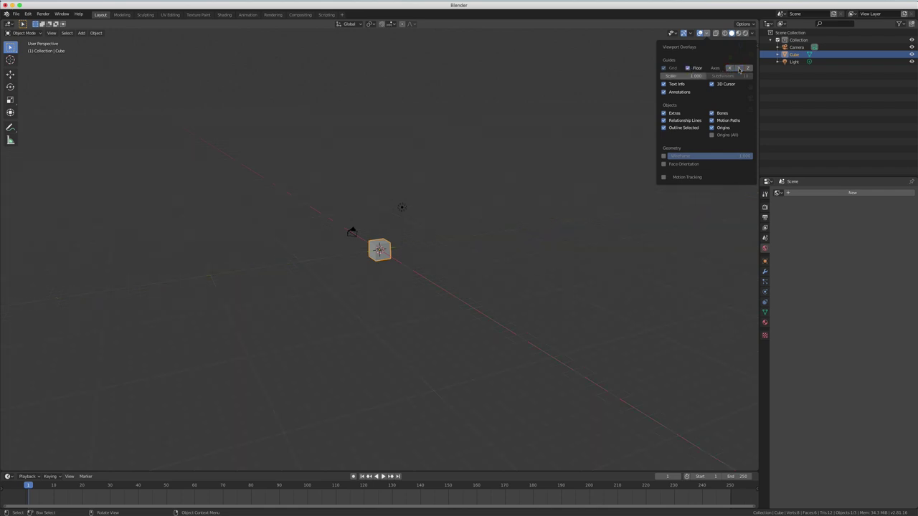
left_click(687, 68)
left_click(689, 68)
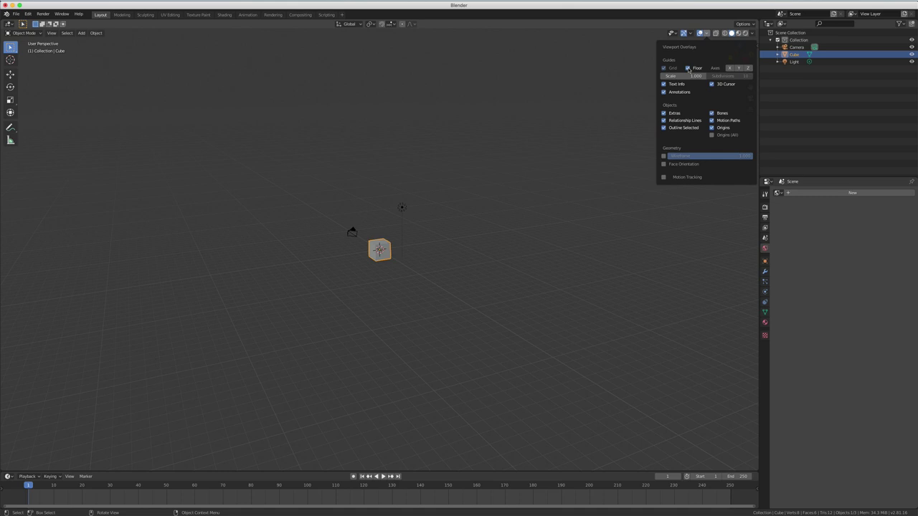
left_click(729, 70)
left_click(738, 69)
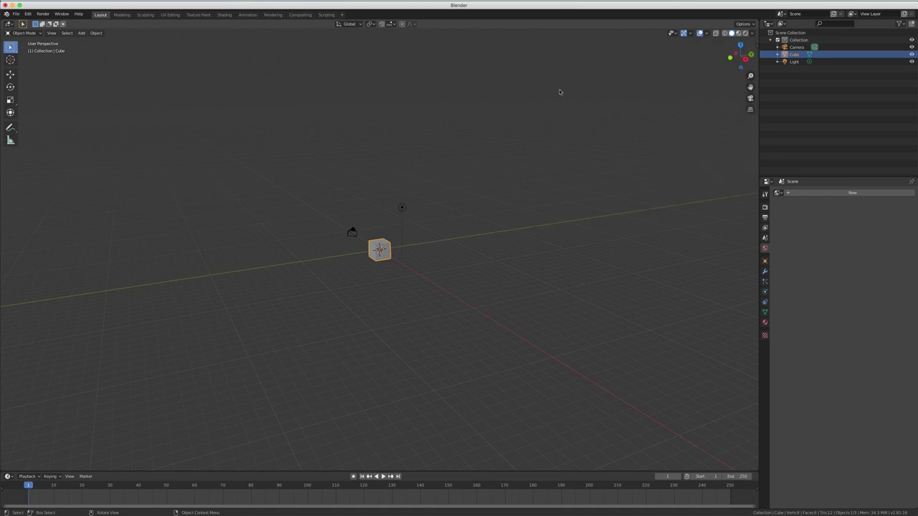
left_click(700, 34)
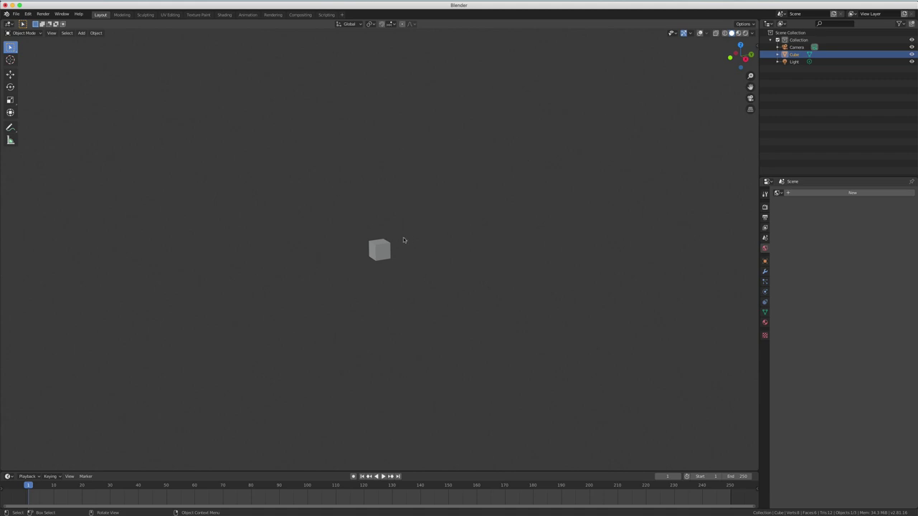
- Re-enable viewport overlays, check the render engine list keeping Eevee, and select the light
left_click(699, 33)
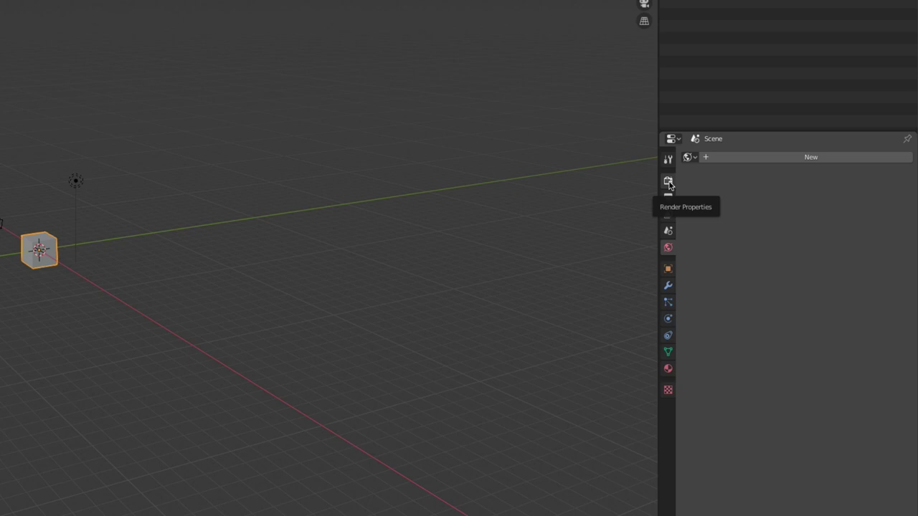
left_click(669, 182)
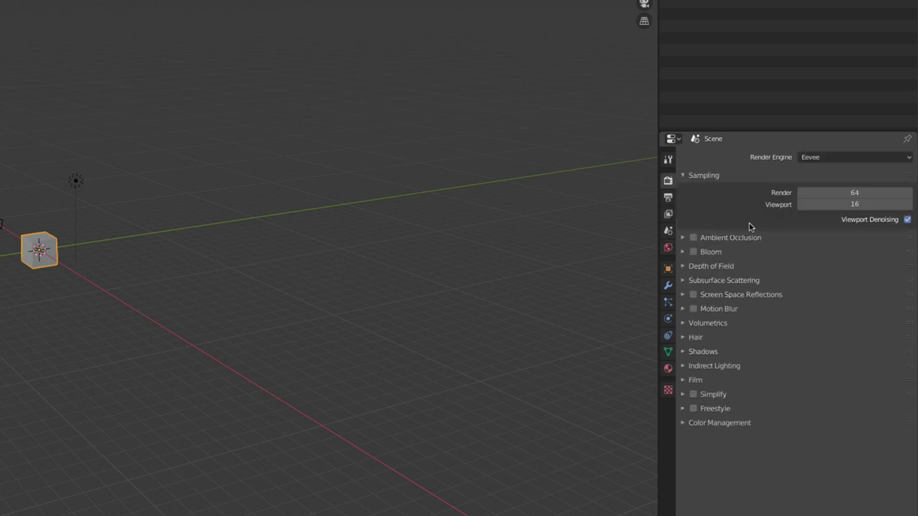
left_click(820, 159)
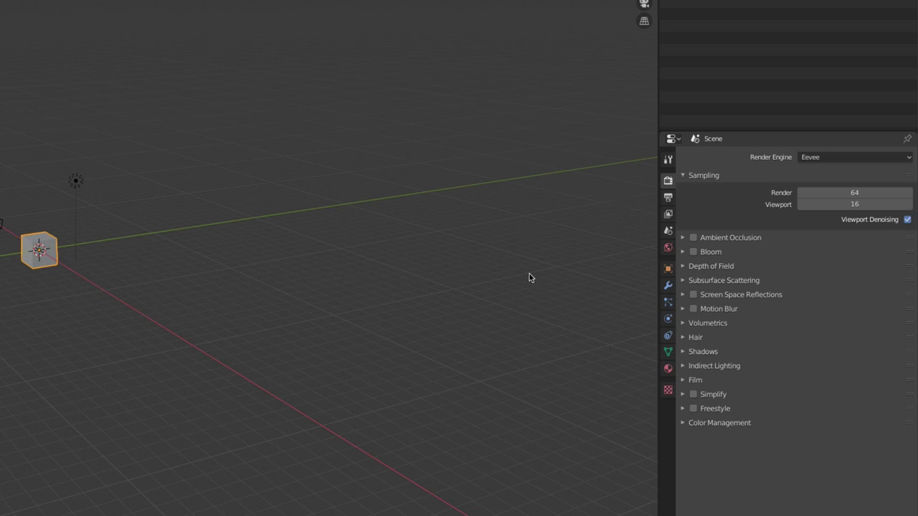
left_click(668, 248)
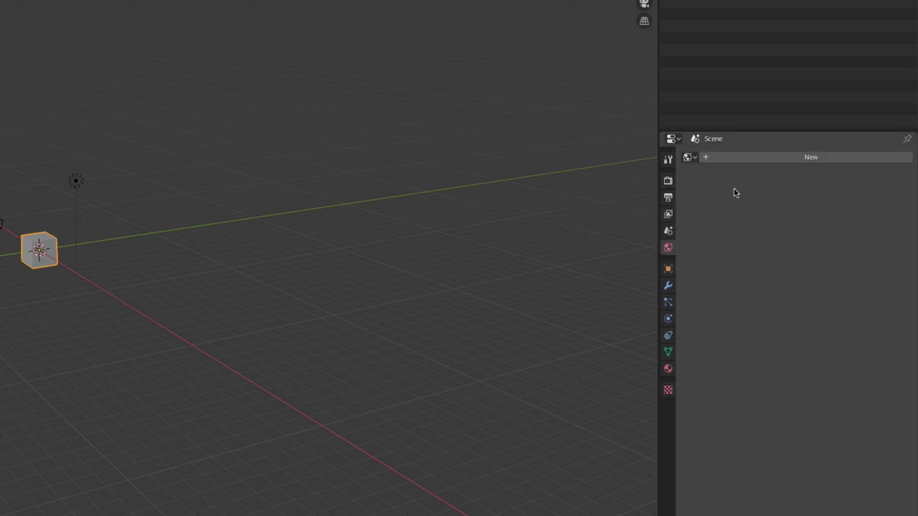
left_click(80, 183)
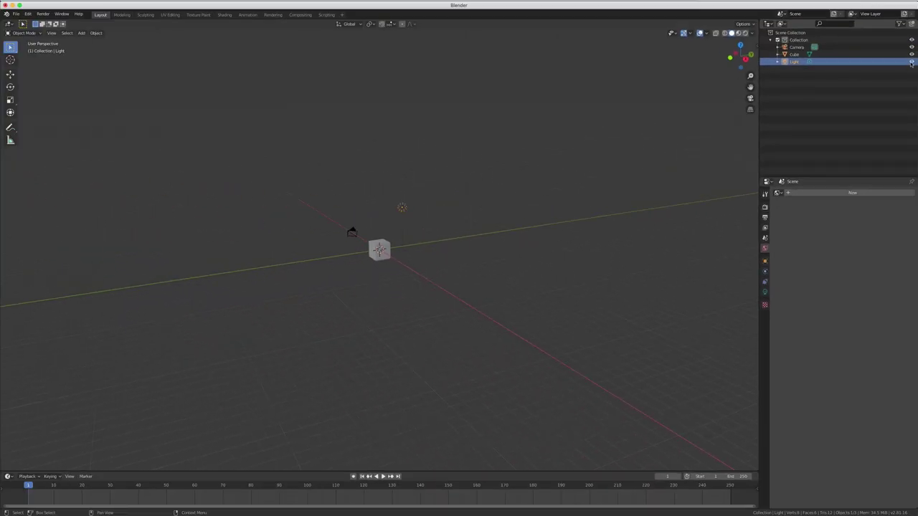
- Hide the Light in the Outliner and orbit the view slightly
left_click(912, 63)
middle_click_drag(453, 254, 400, 263)
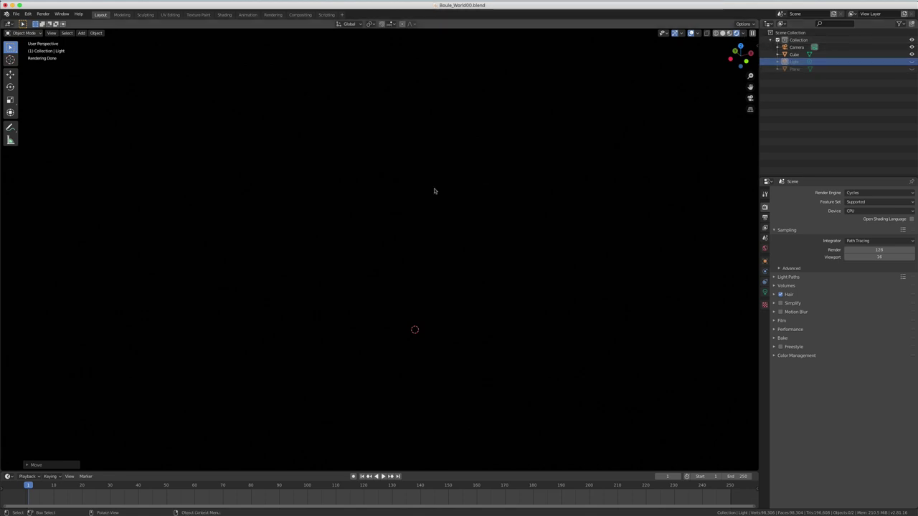
- Switch the viewport to Wireframe, then Solid shading with a Studio lighting preset
key("z")
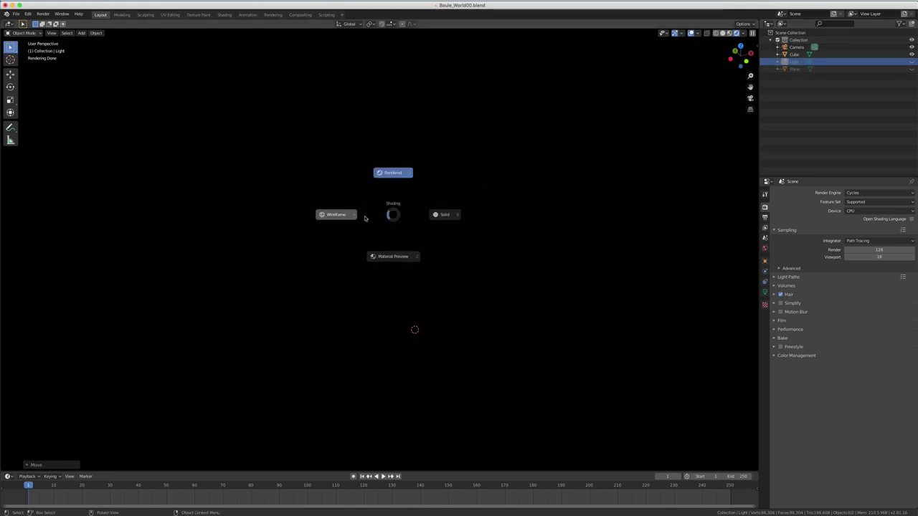
left_click(350, 215)
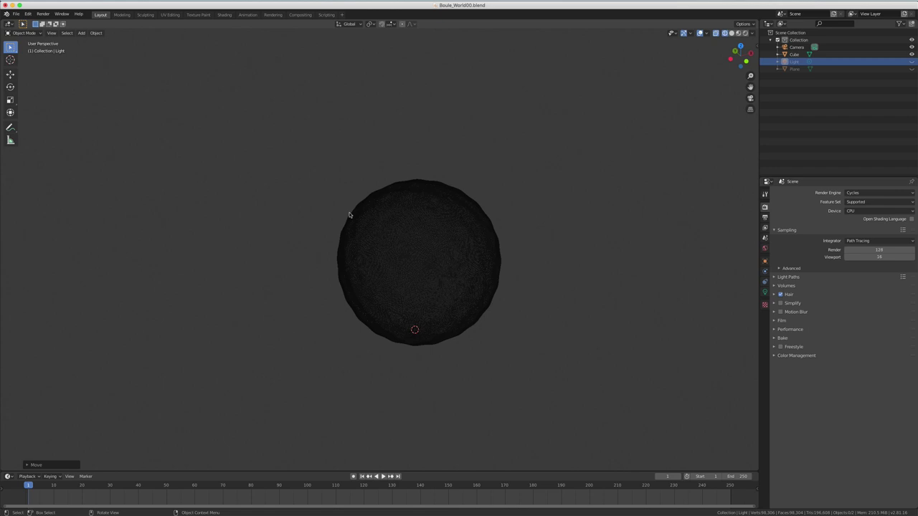
key("z")
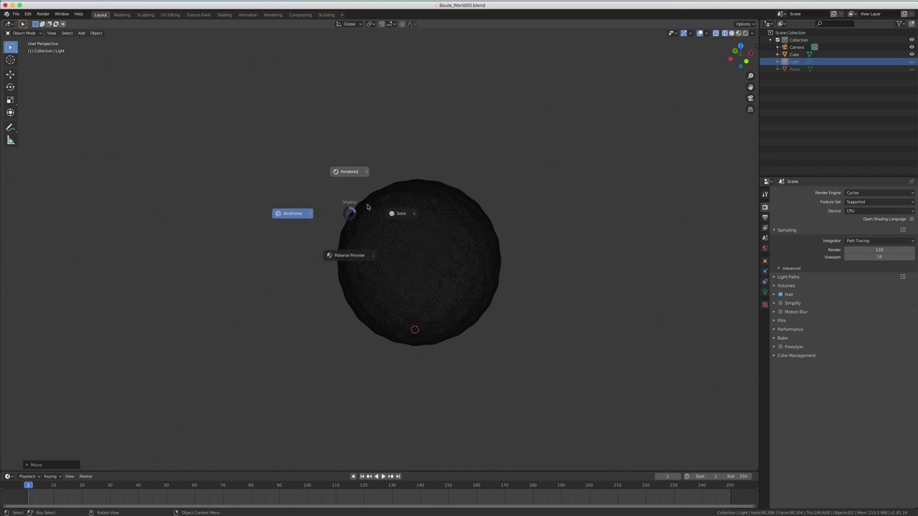
left_click(402, 214)
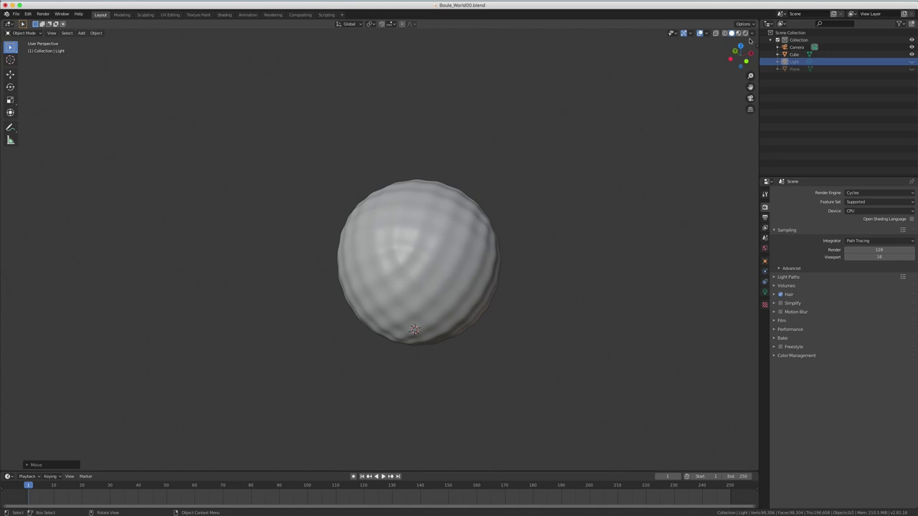
left_click(752, 33)
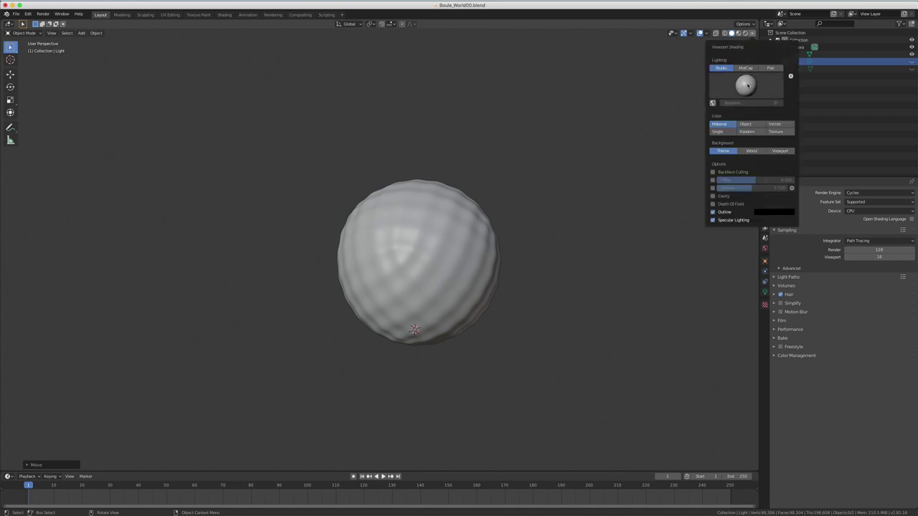
left_click(748, 85)
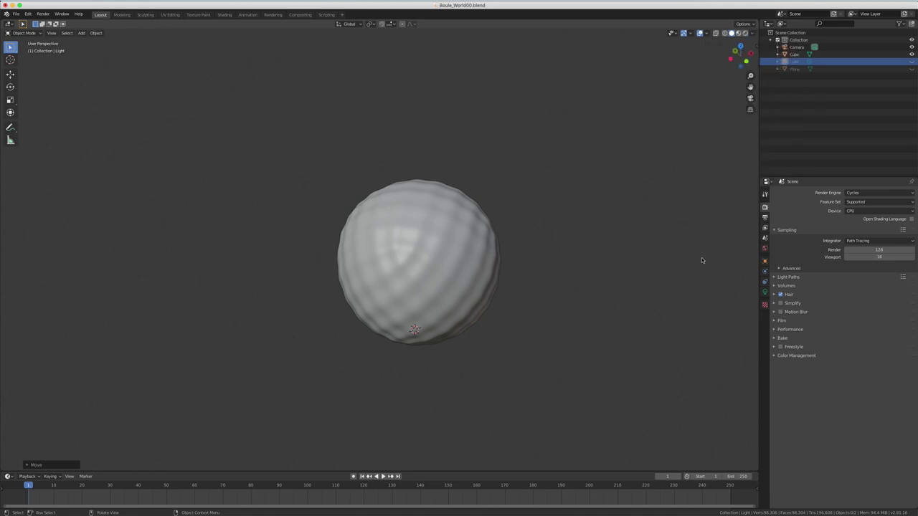
- Switch the render engine to Eevee and back to Cycles, then view Material Preview shading
left_click(861, 194)
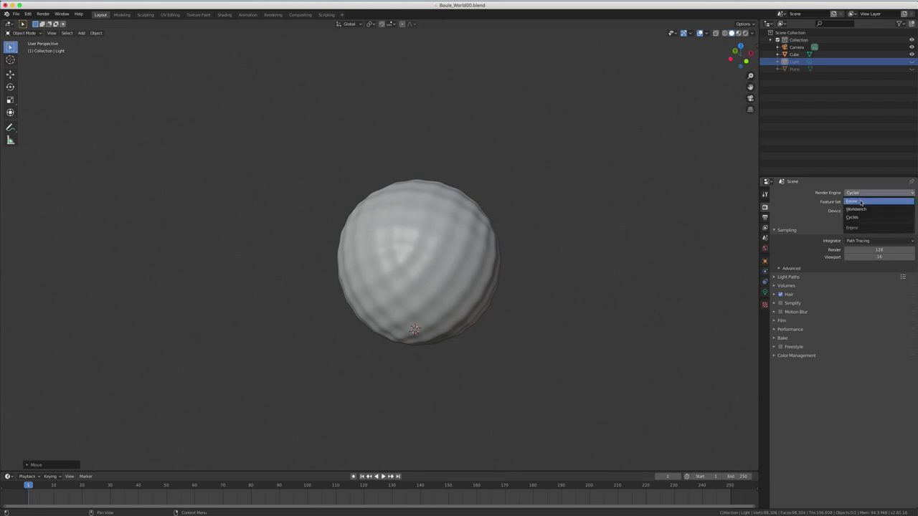
left_click(861, 203)
left_click(860, 194)
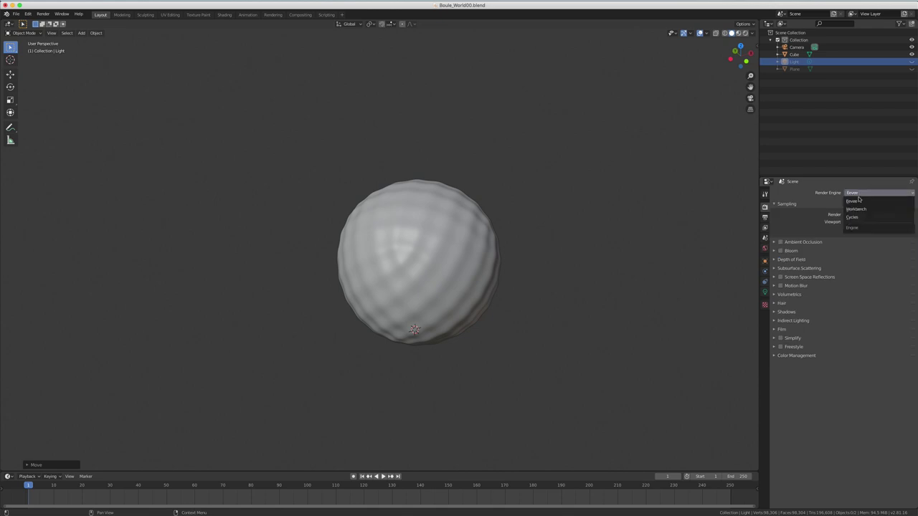
left_click(861, 218)
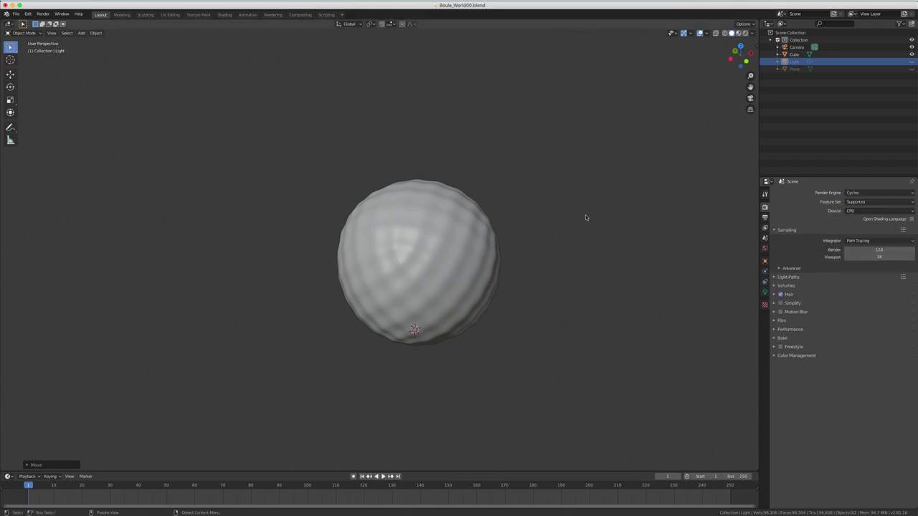
key("z")
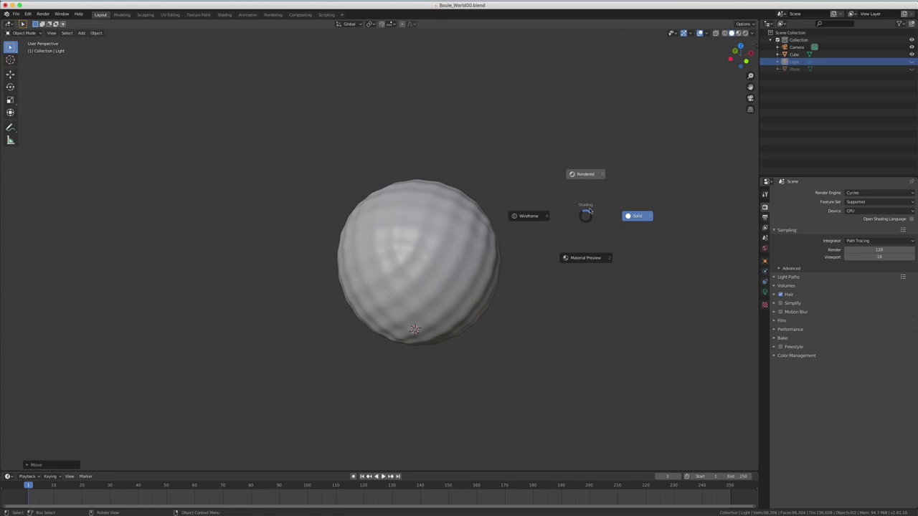
left_click(585, 258)
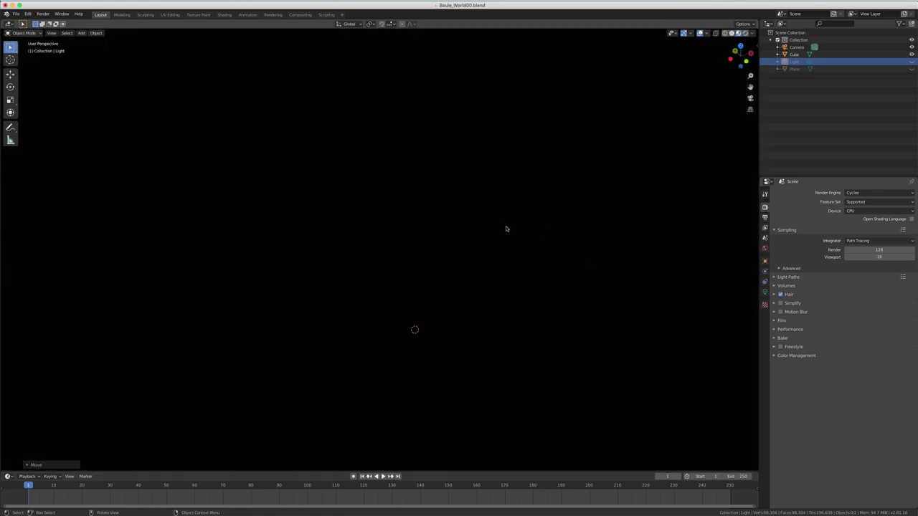
- Cycle the render engine through Eevee and Workbench back to Cycles, then show Rendered shading
left_click(857, 194)
left_click(854, 201)
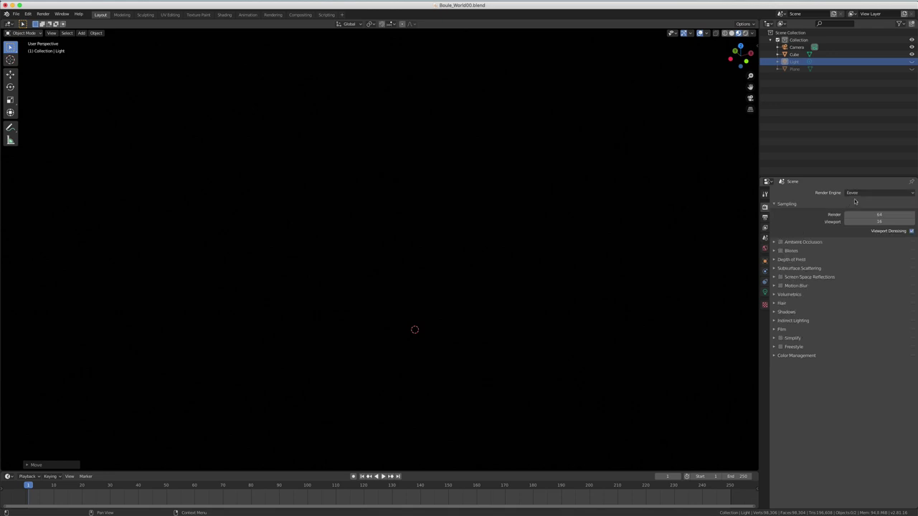
left_click(854, 194)
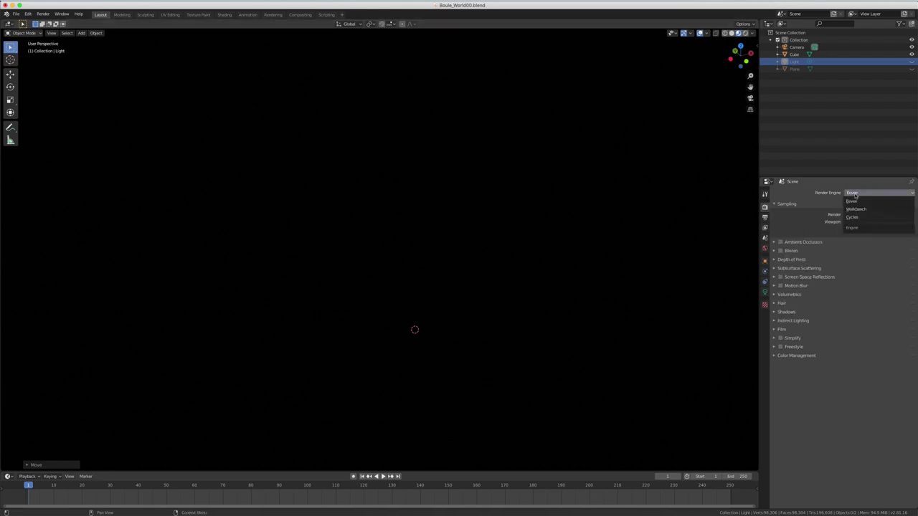
left_click(853, 209)
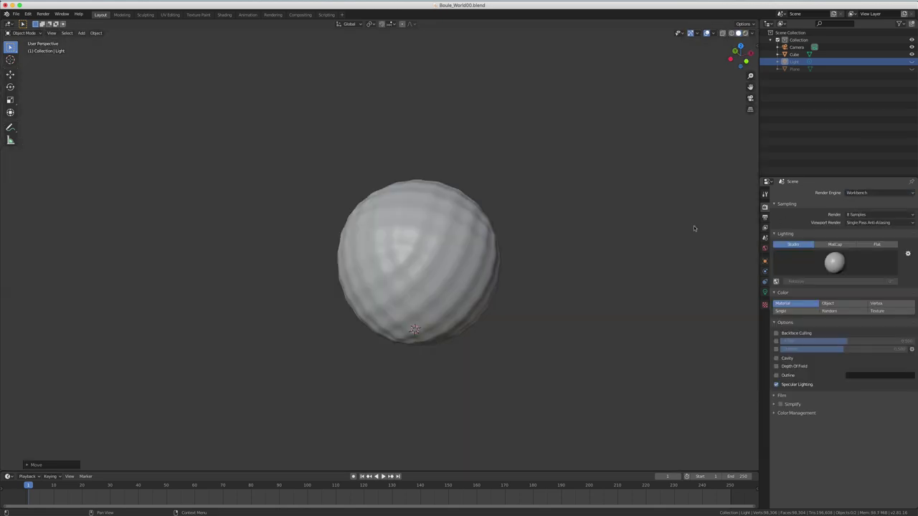
left_click(863, 194)
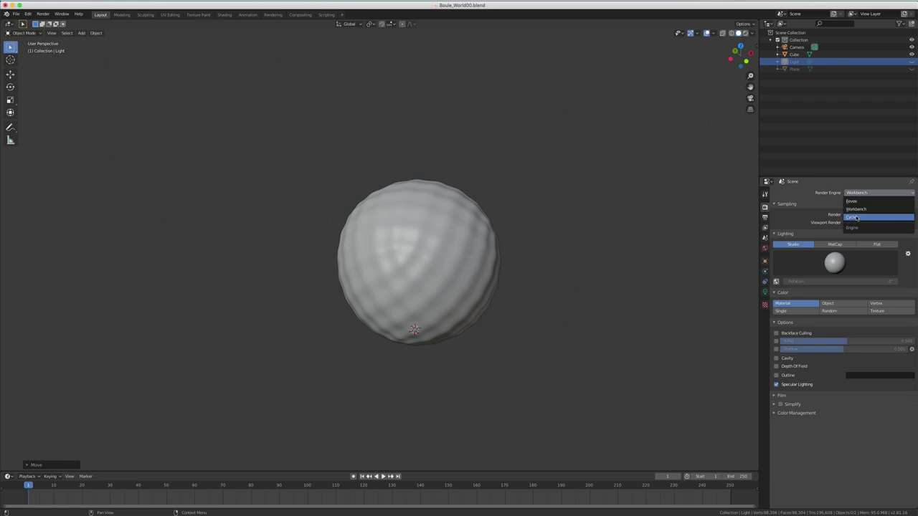
left_click(855, 216)
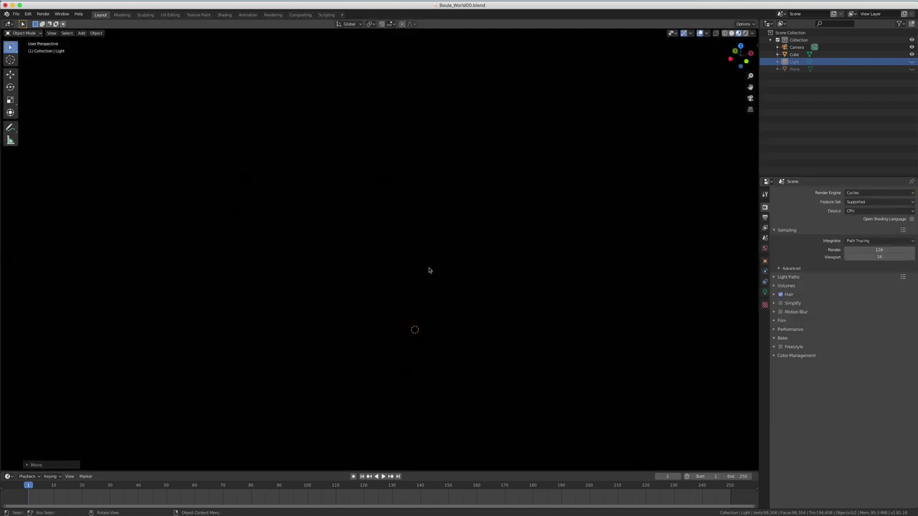
key("z")
left_click(431, 226)
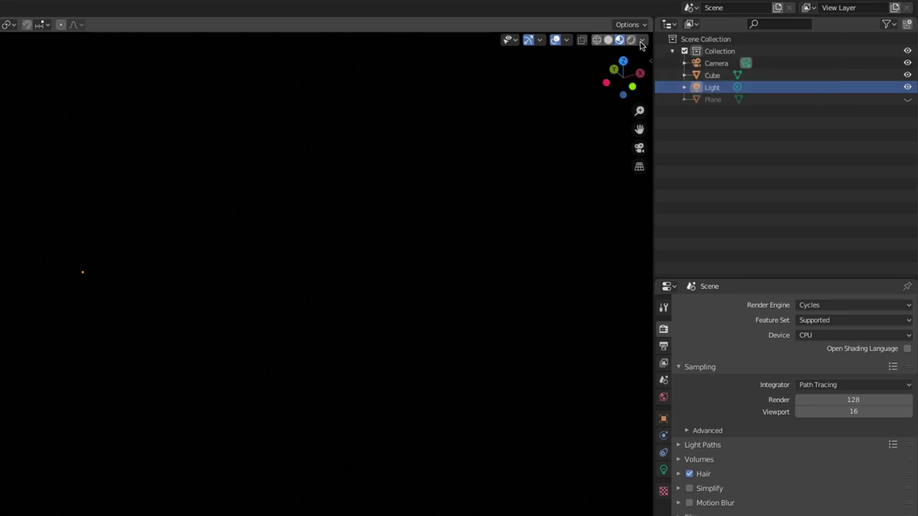
- Enable Scene Lights for the preview and slide the HDRI Background down and back up
left_click(642, 40)
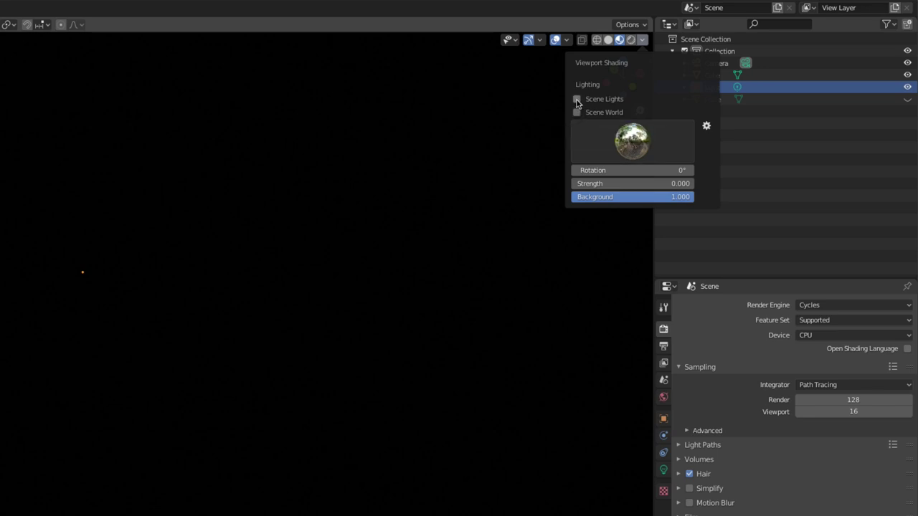
left_click(576, 99)
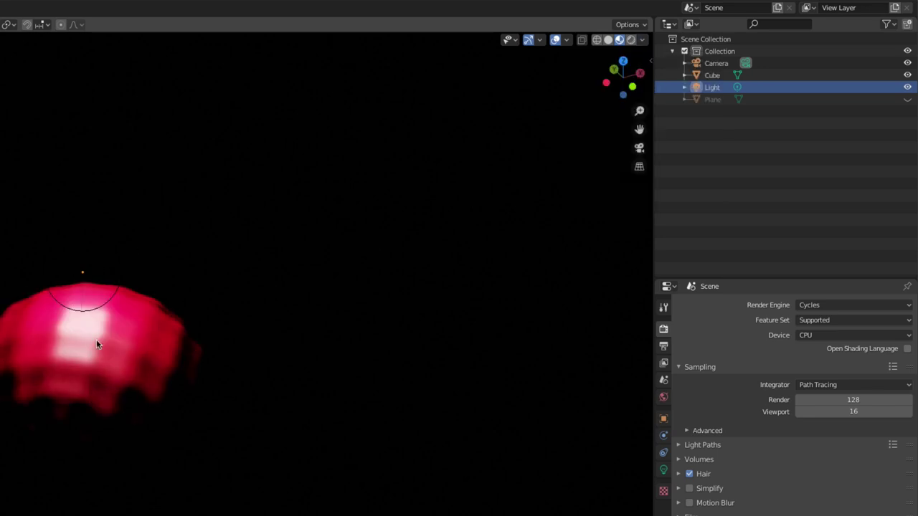
left_click(644, 40)
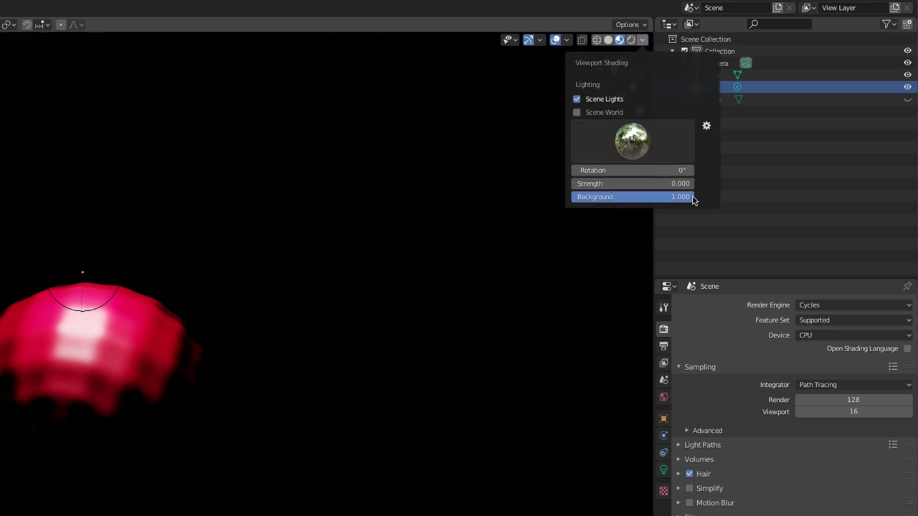
left_click_drag(692, 196, 572, 197)
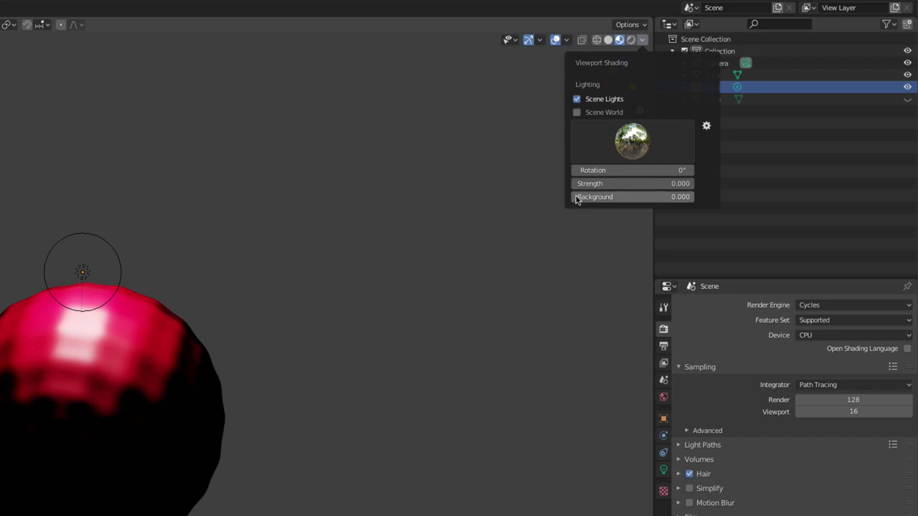
left_click_drag(581, 196, 691, 196)
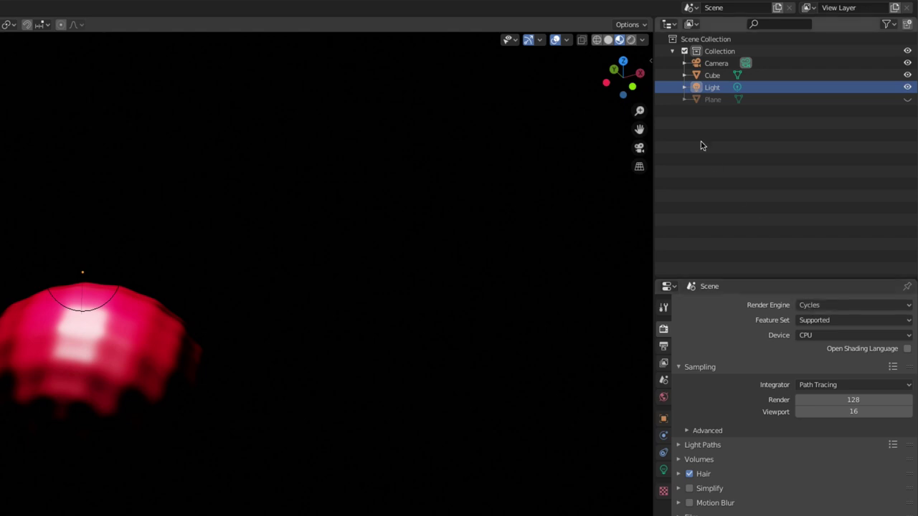
left_click(642, 40)
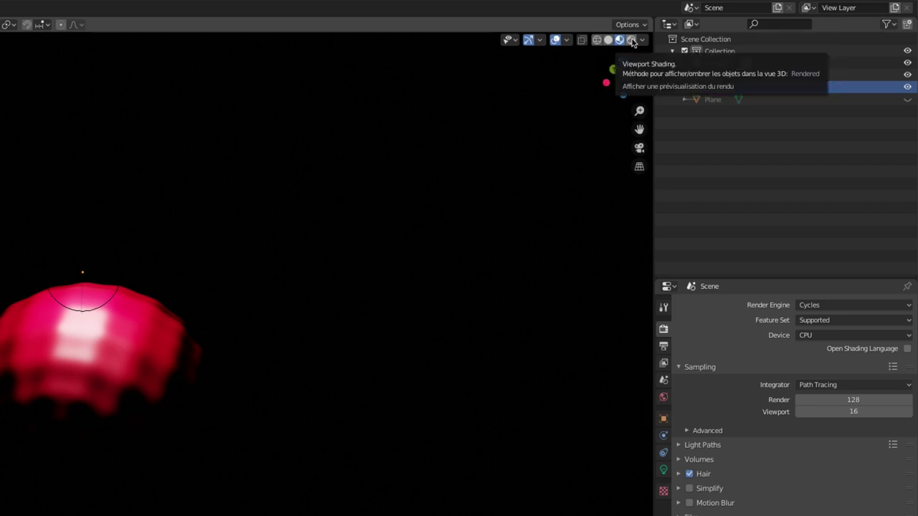
left_click(643, 40)
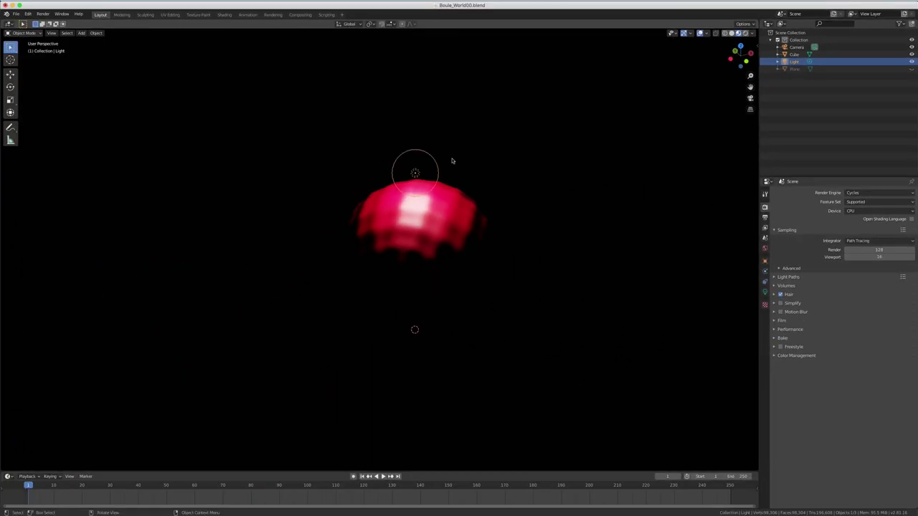
- Move the light to a spot just above the sphere
key("g")
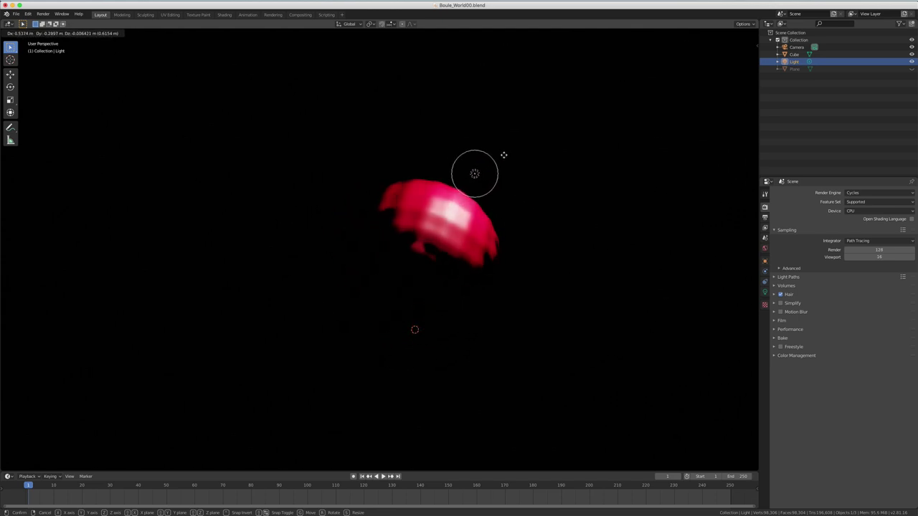
left_click(447, 144)
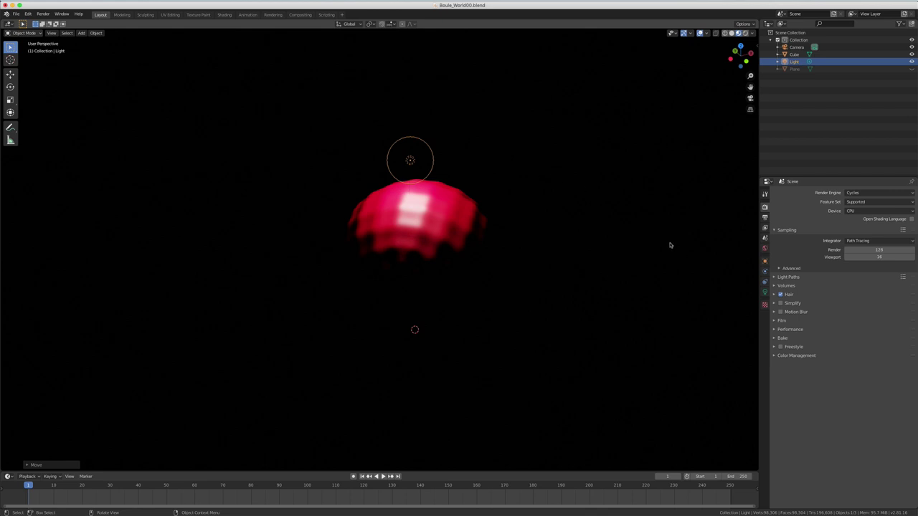
- Create a new World named 'World' with a strength 1.000 Background surface
left_click(764, 248)
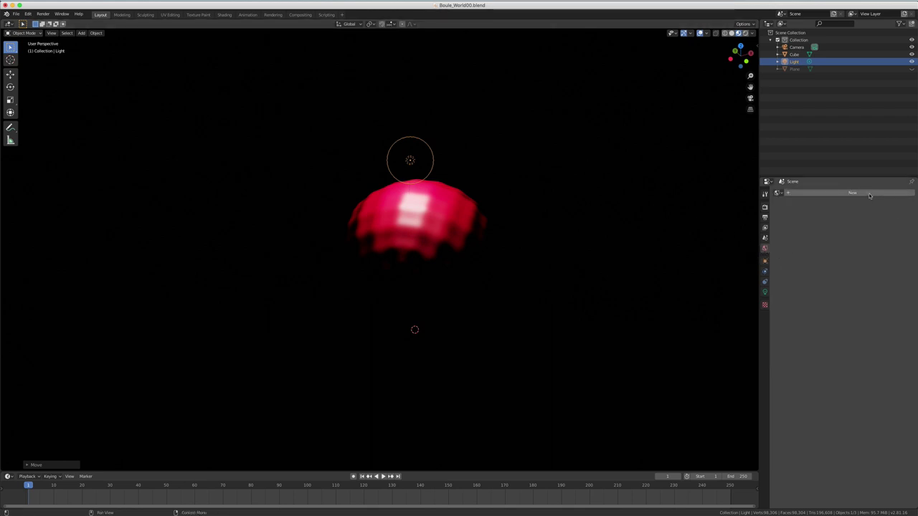
left_click(842, 193)
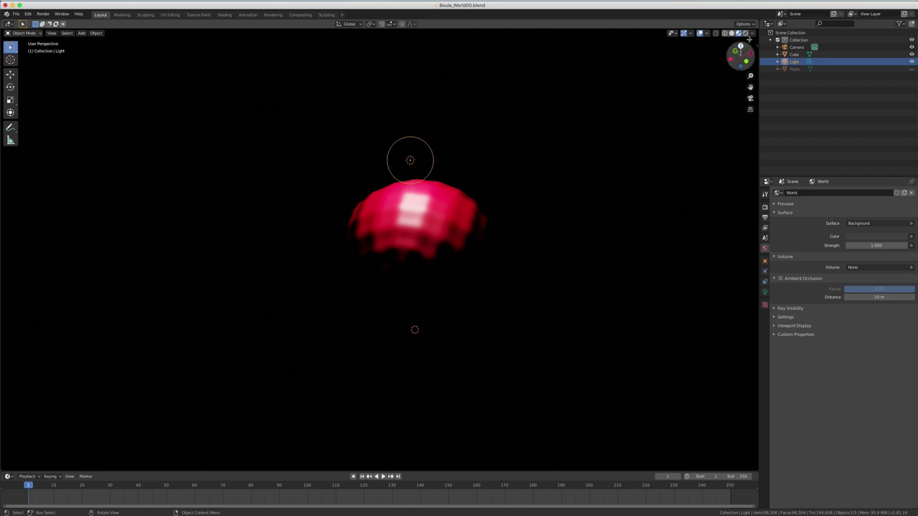
left_click(752, 33)
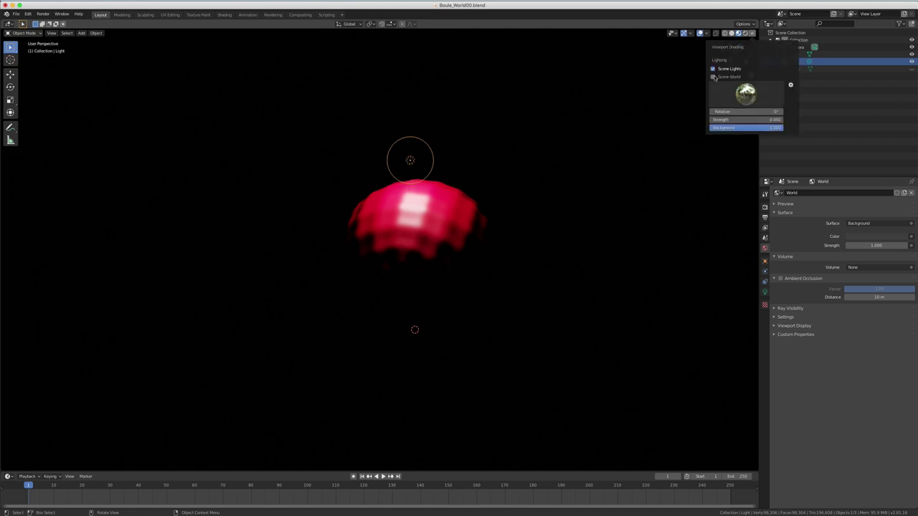
- Enable Scene World lighting, then toggle Scene Lights off and back on
left_click(712, 77)
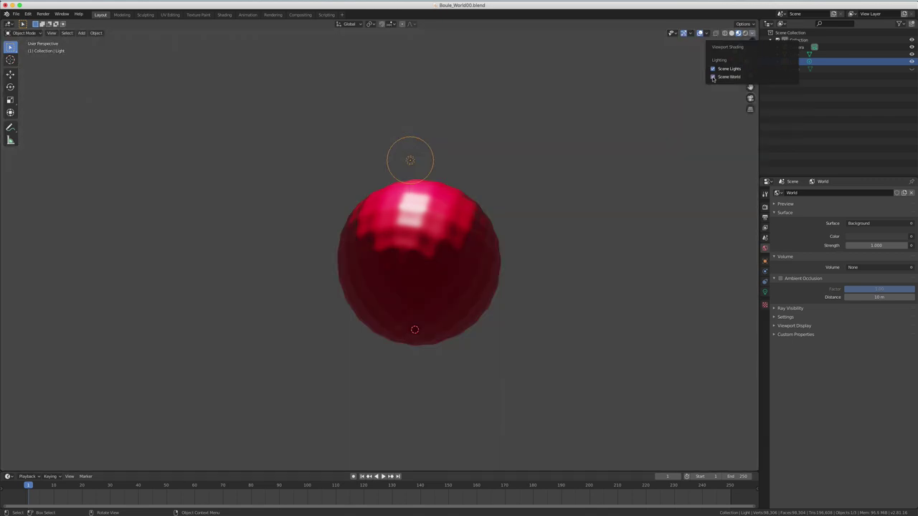
left_click(713, 69)
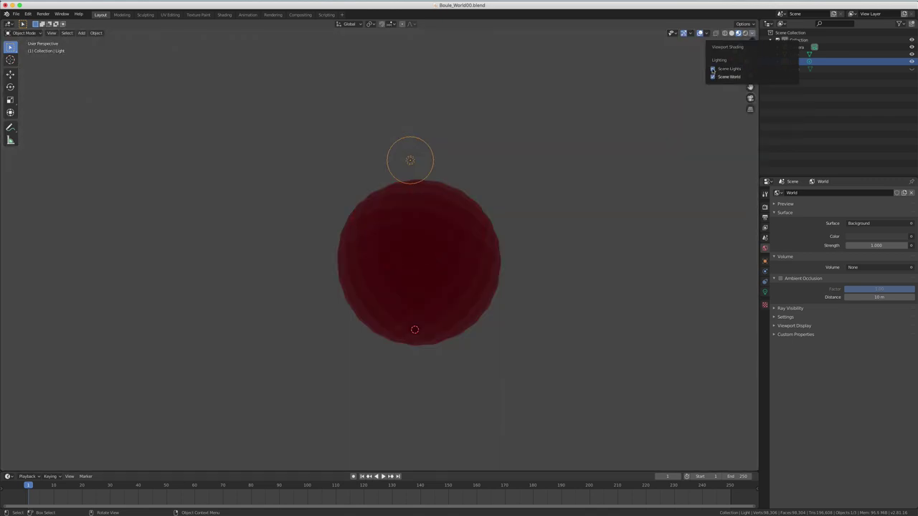
left_click(713, 69)
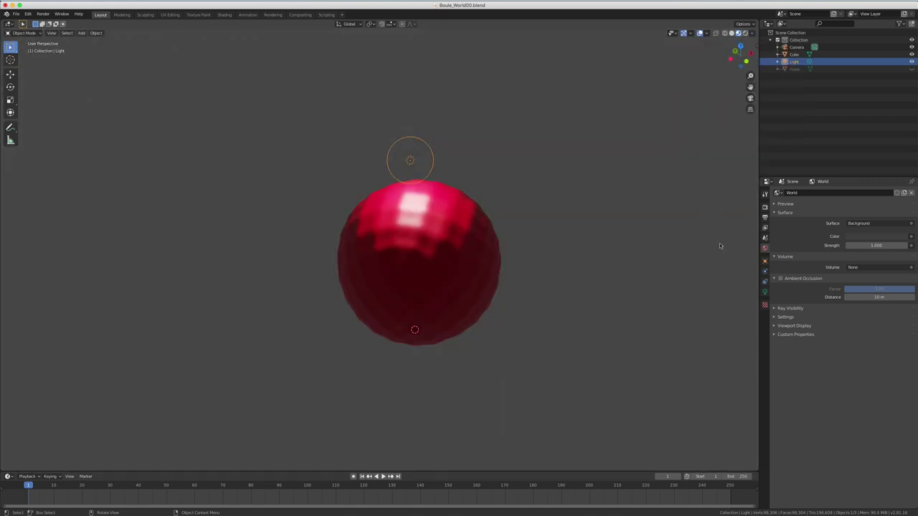
- Set the World colour to a muted blue (HSV 0.637, 0.359, 0.433) in its colour picker
left_click(871, 237)
left_click(901, 143)
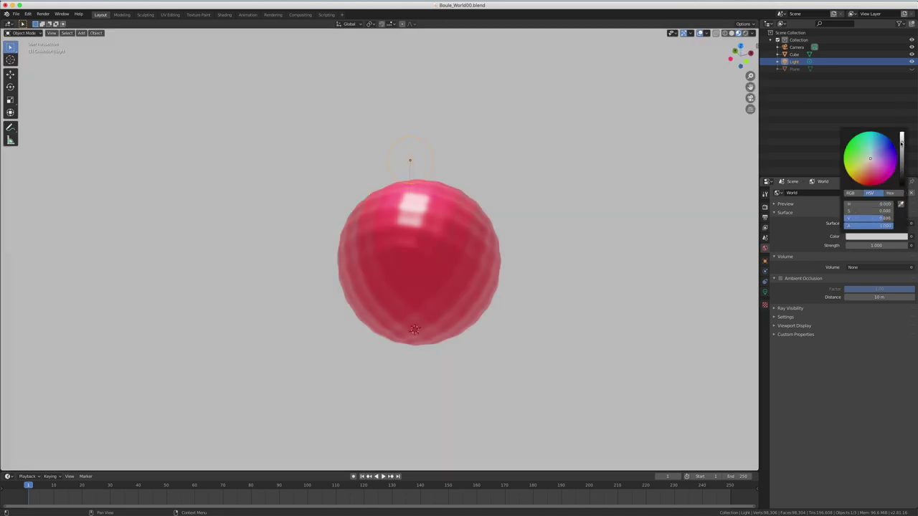
left_click_drag(901, 142, 903, 163)
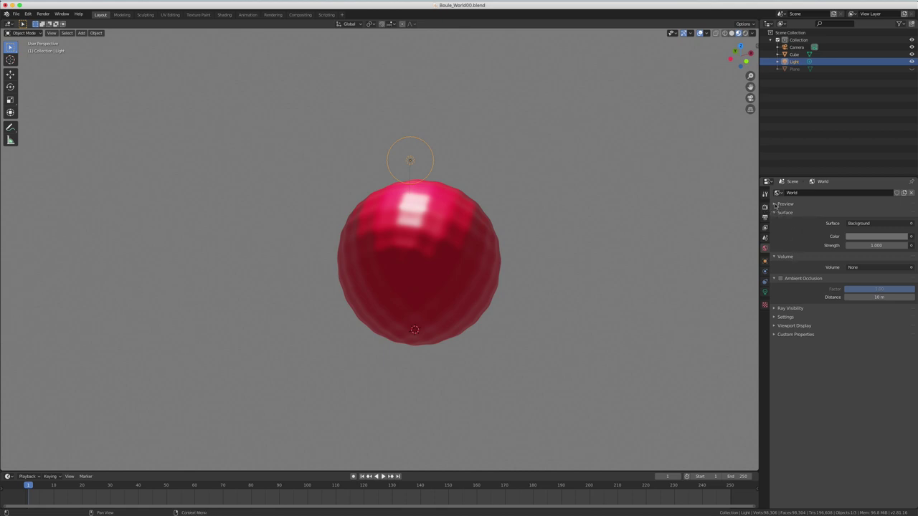
left_click(780, 205)
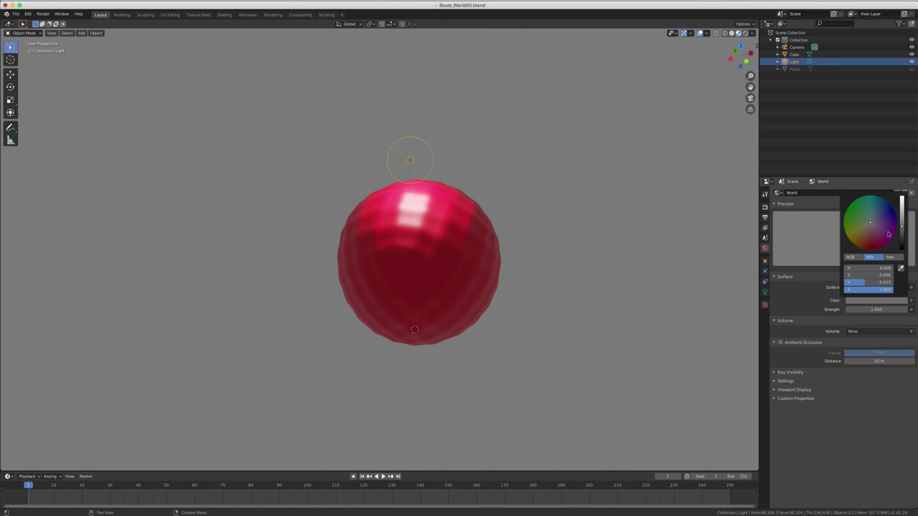
left_click_drag(879, 225, 876, 215)
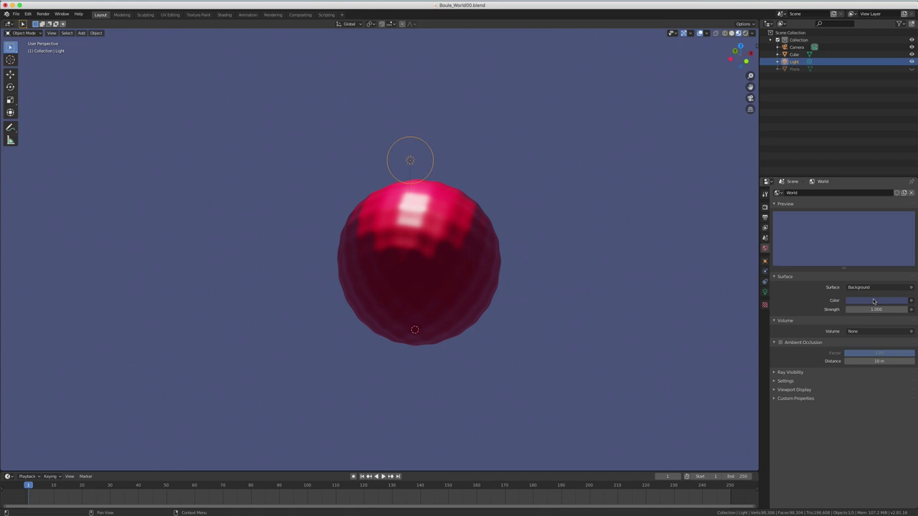
- Inspect the World surface shader list, ambient occlusion toggle, ray visibility and sampling settings
left_click(911, 288)
left_click(780, 343)
left_click(780, 343)
left_click(781, 372)
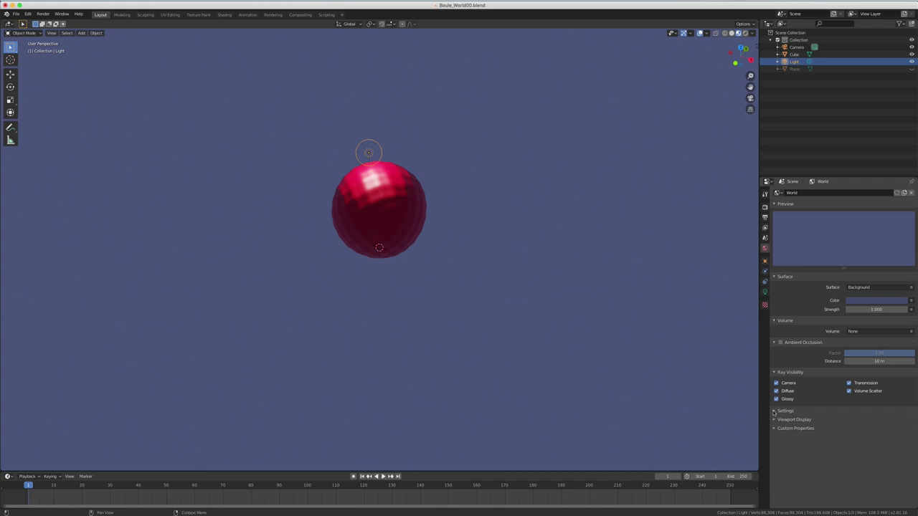
left_click(785, 413)
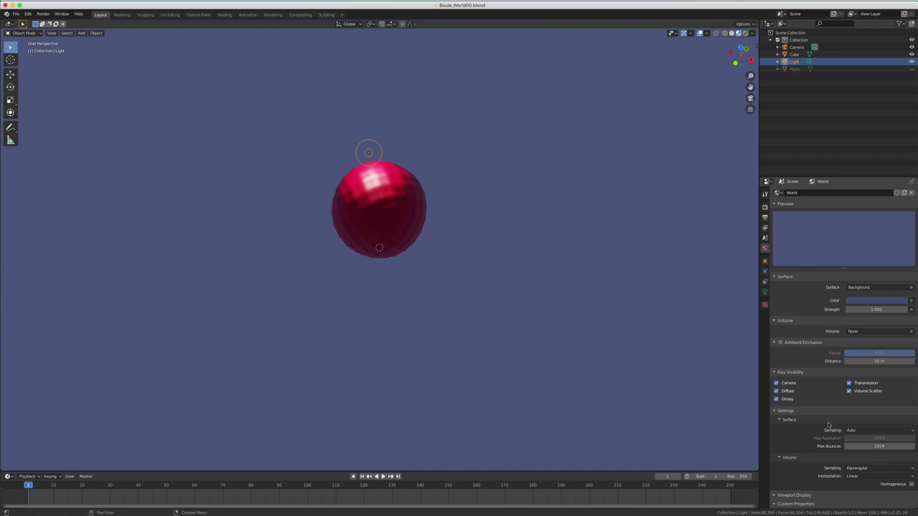
scroll(836, 435, "down", 1)
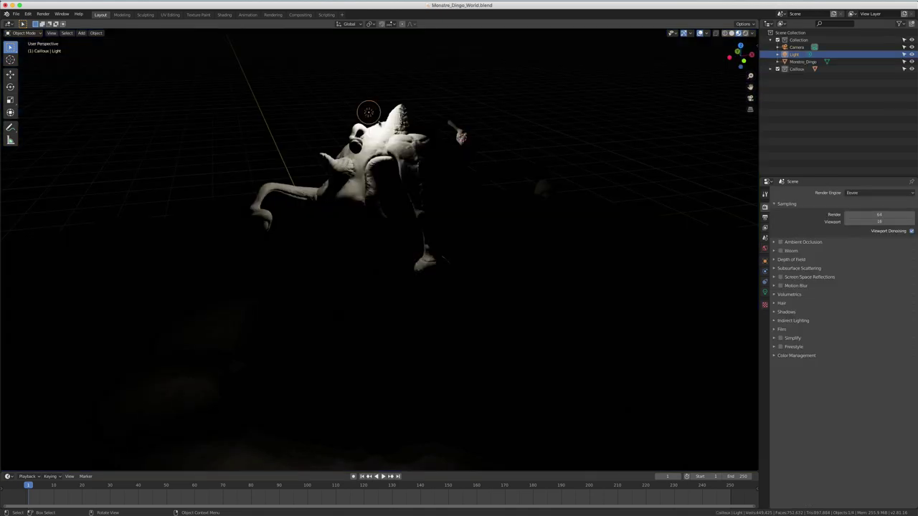
- Move the light to a new spot to relight the monster, with viewport overlays hidden
key("g")
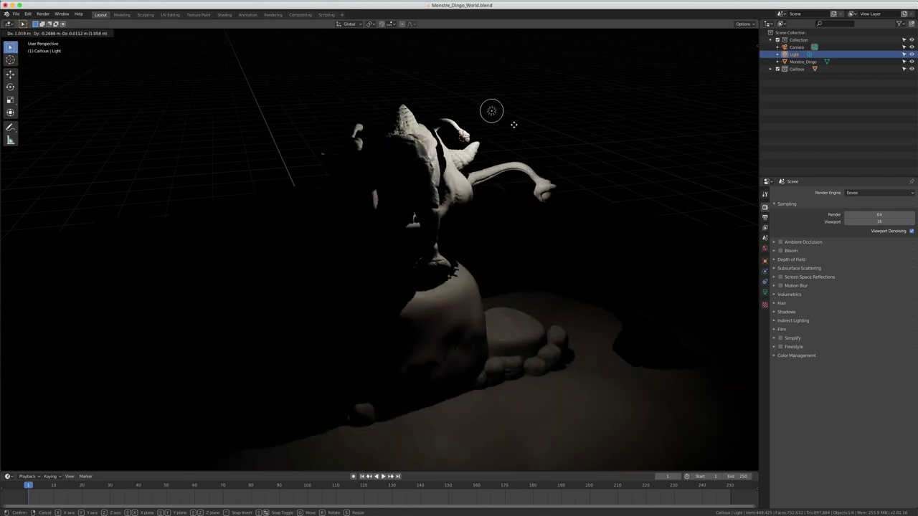
key("Return")
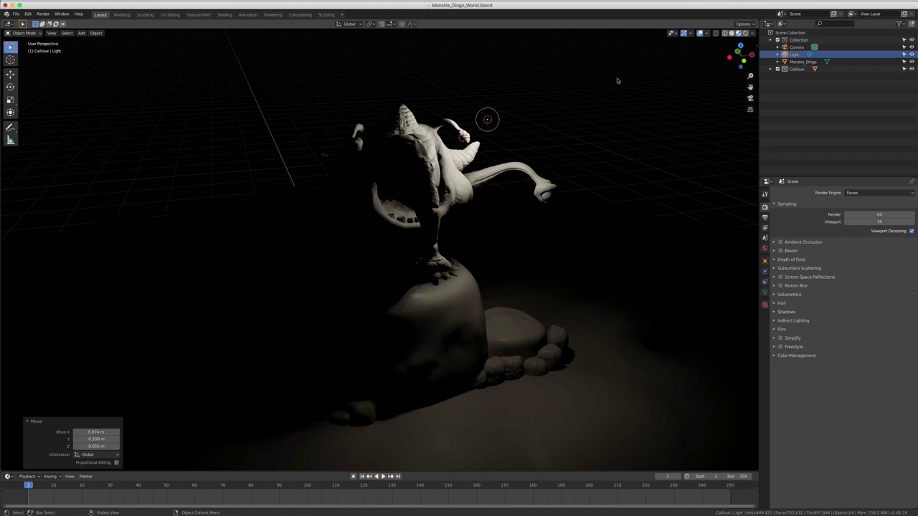
left_click(700, 33)
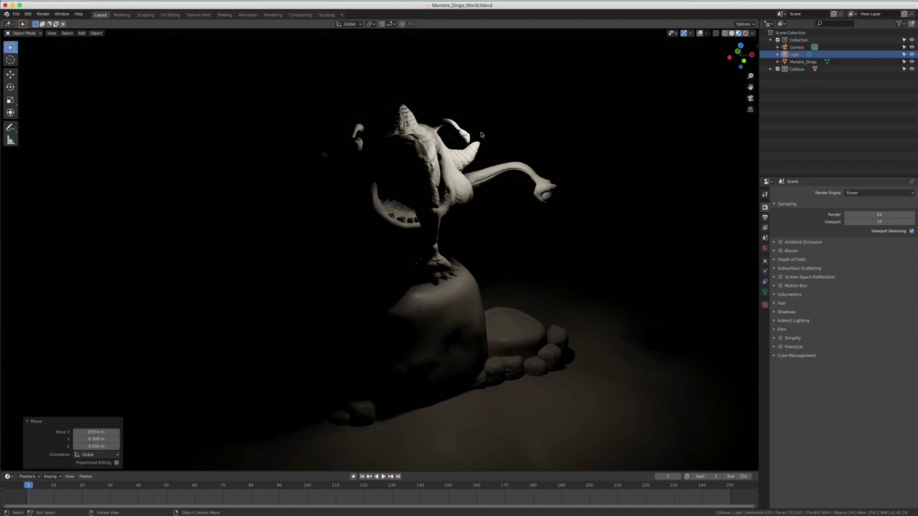
key("g")
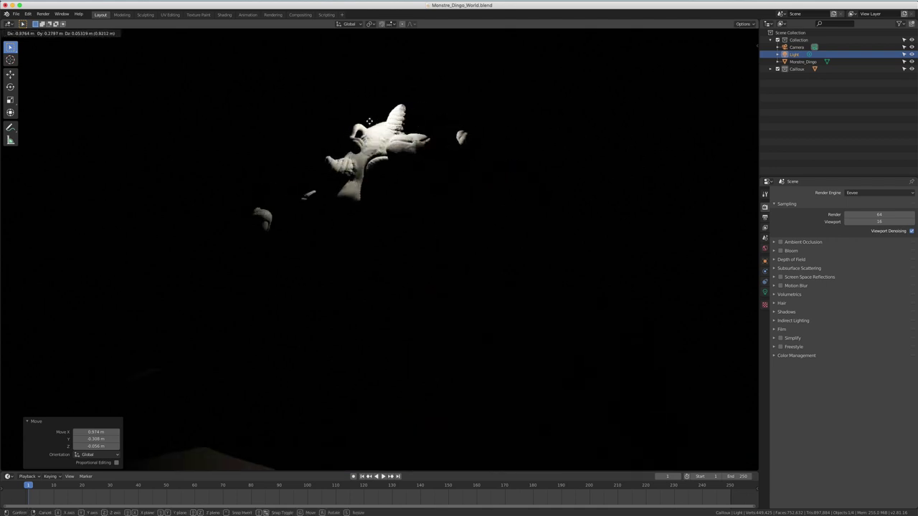
left_click(360, 128)
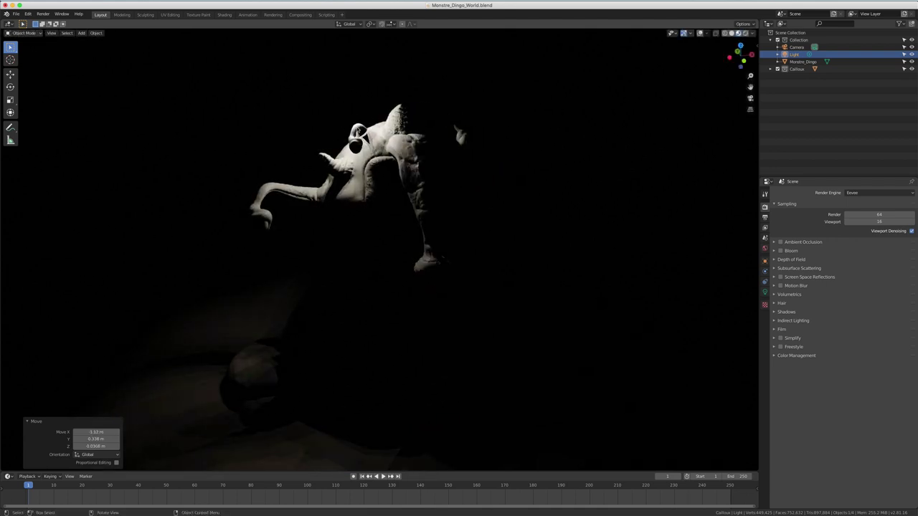
- View the monster in Solid shading from an orbited angle, with the World settings displayed
key("z")
left_click(413, 130)
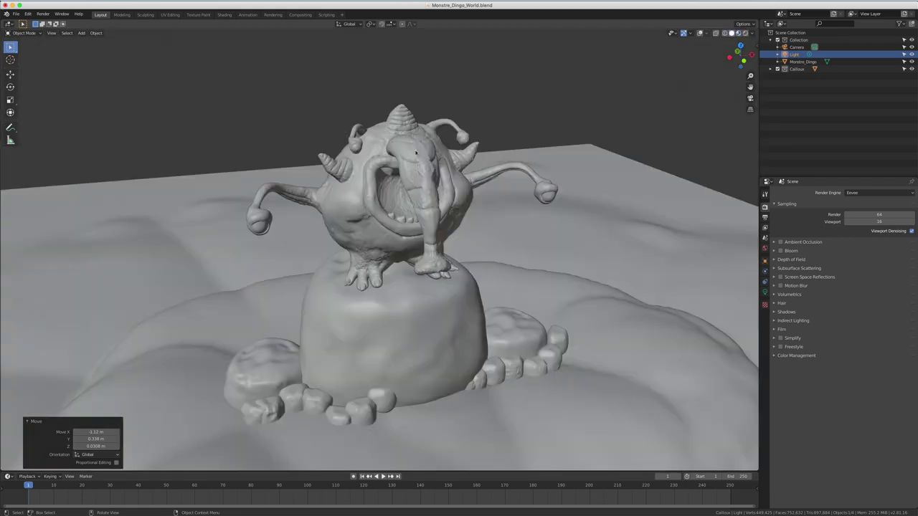
mouse_move(413, 130)
middle_mouse_down()
mouse_move(486, 190)
mouse_move(406, 193)
mouse_move(432, 192)
middle_mouse_up()
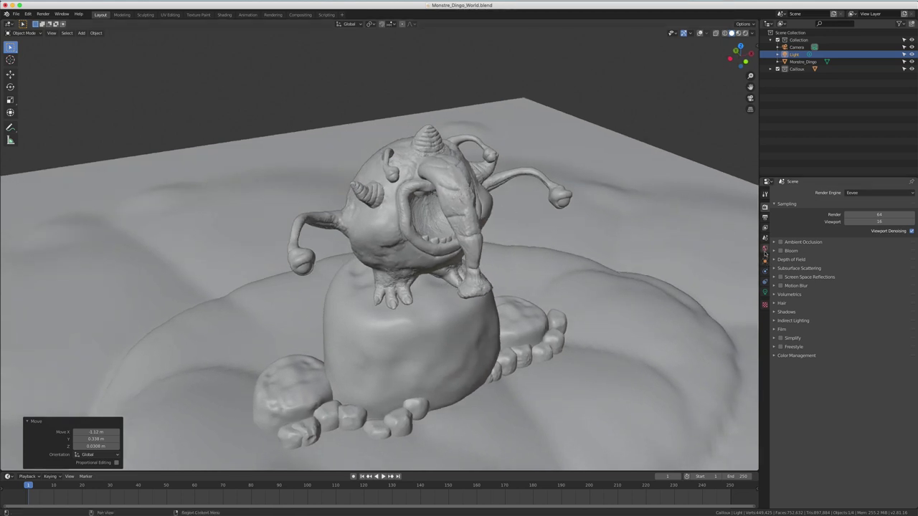
left_click(764, 248)
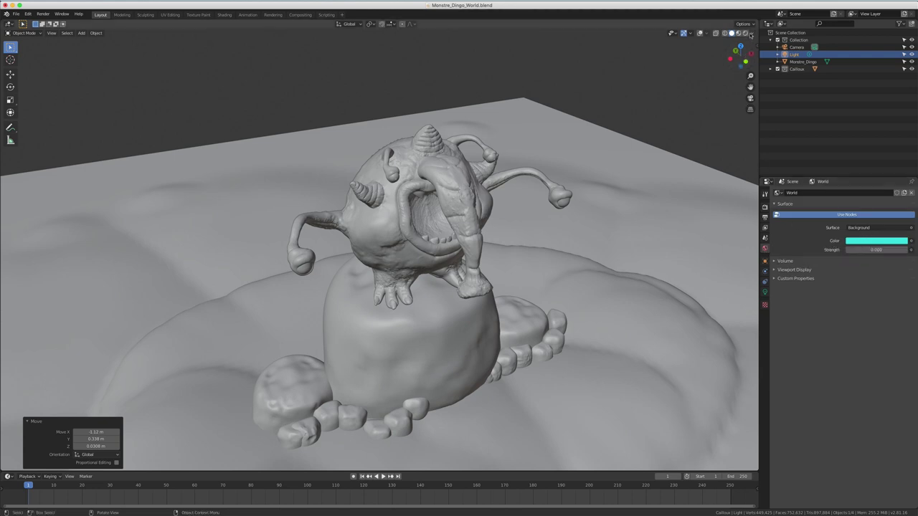
- Preview materials with the World strength raised to 0.200, then move to the Shading workspace
key("z")
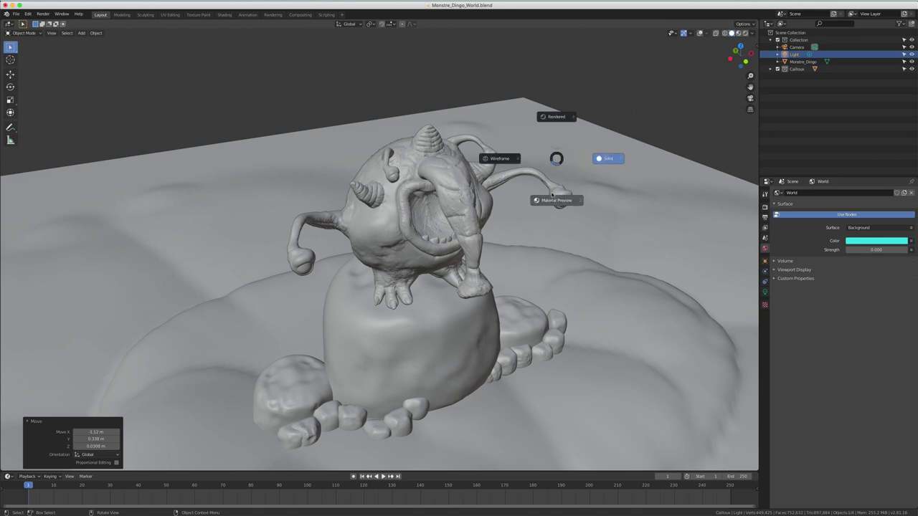
left_click(552, 201)
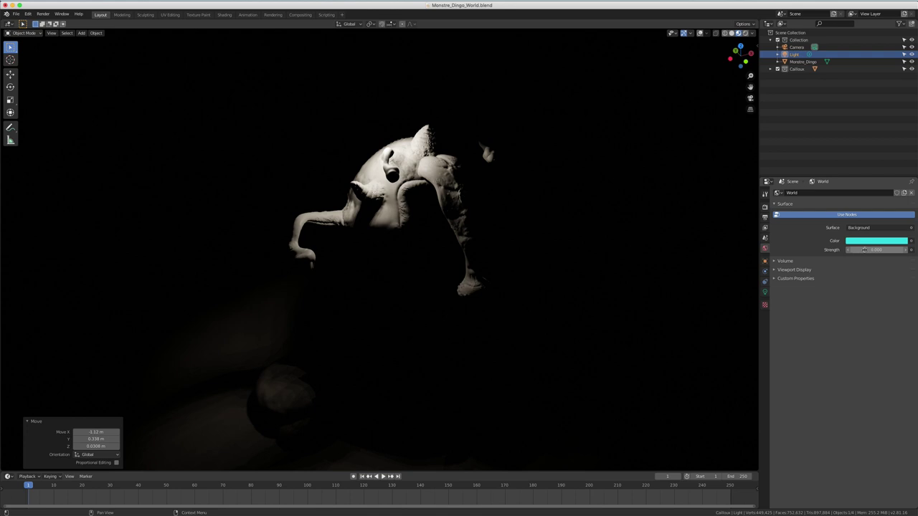
mouse_move(864, 250)
left_mouse_down()
mouse_move(889, 249)
mouse_move(871, 249)
left_mouse_up()
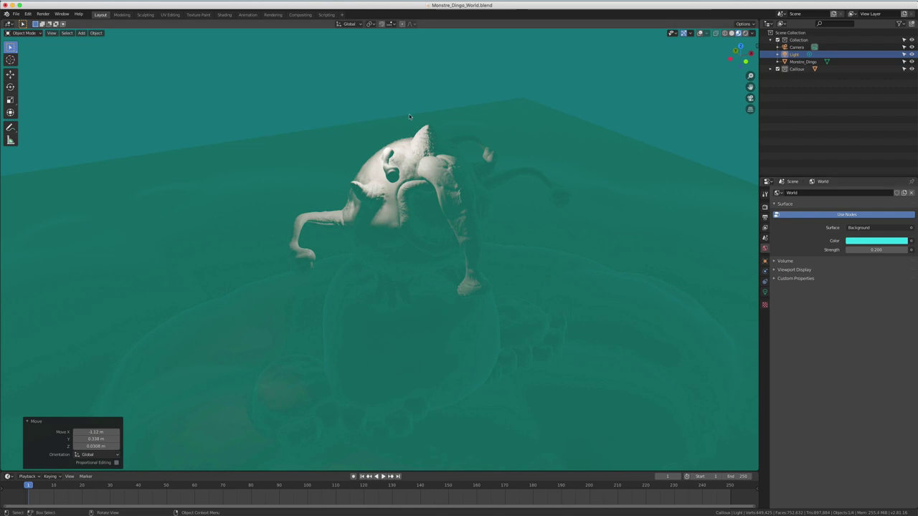
left_click(225, 15)
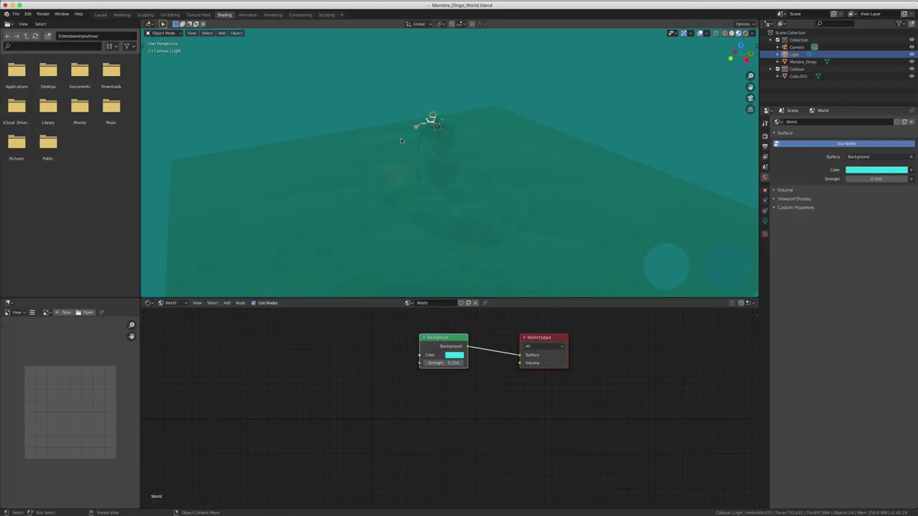
- Add a Magic Texture node and link its Color into the Background colour
mouse_move(542, 338)
left_mouse_down()
mouse_move(552, 332)
mouse_move(557, 342)
mouse_move(560, 328)
left_mouse_up()
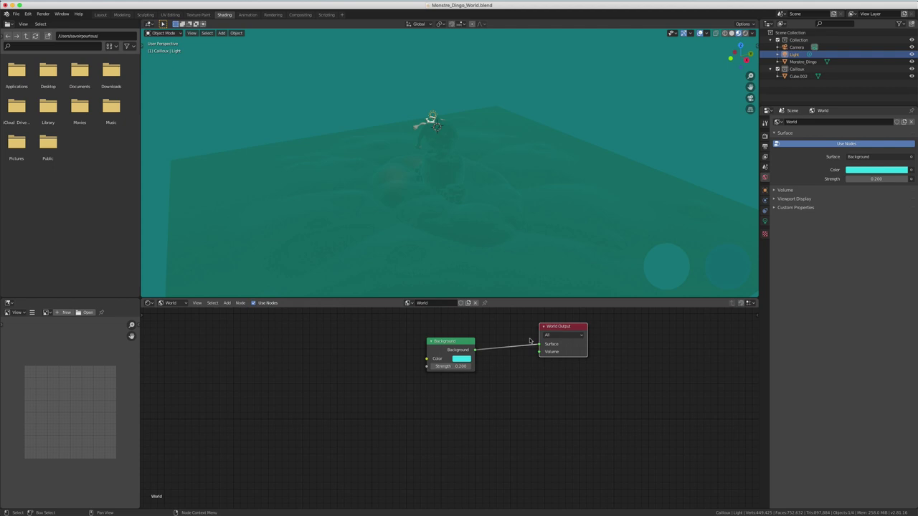
left_click(442, 344)
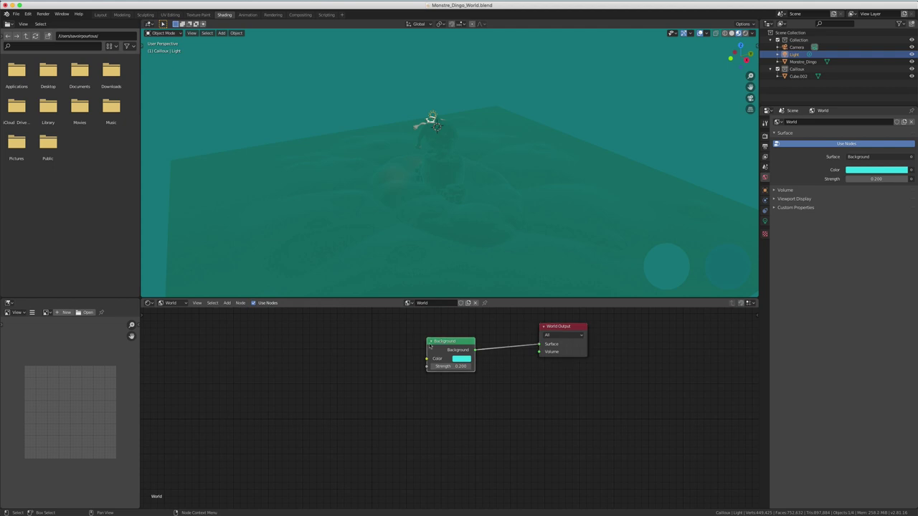
key("shift+a")
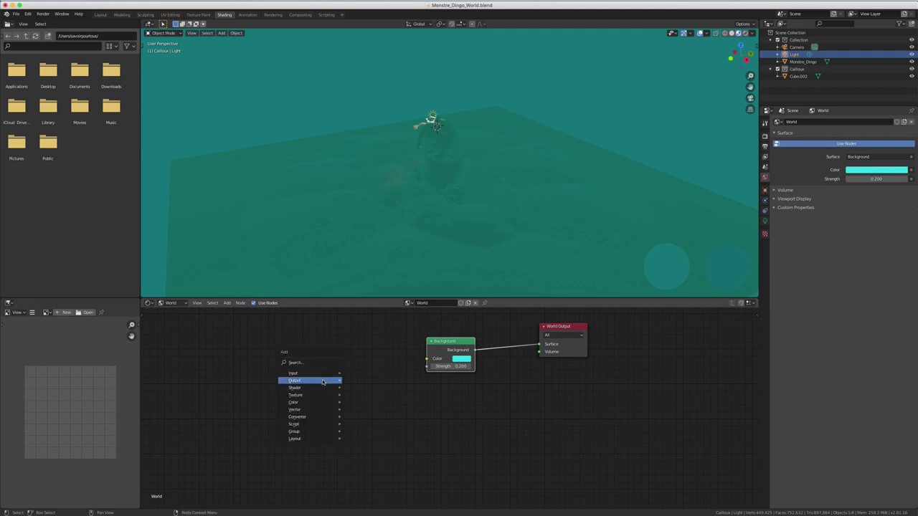
mouse_move(308, 395)
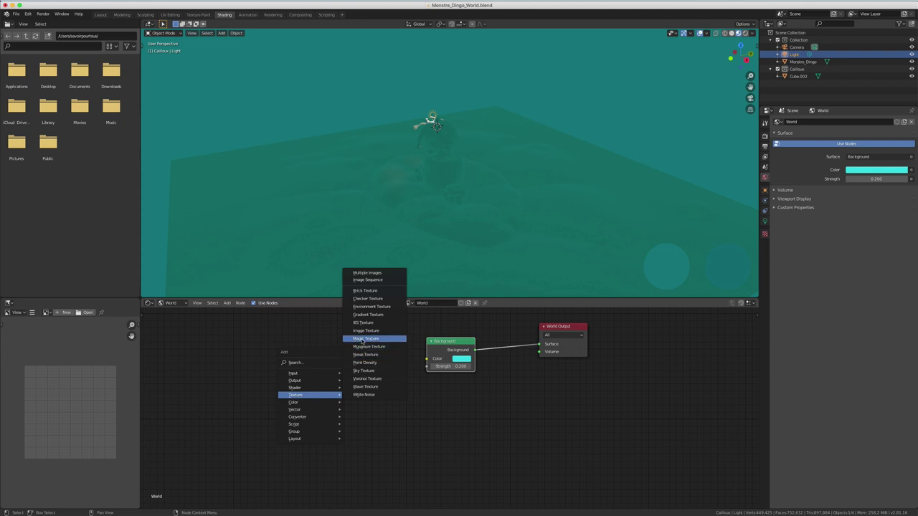
left_click(365, 340)
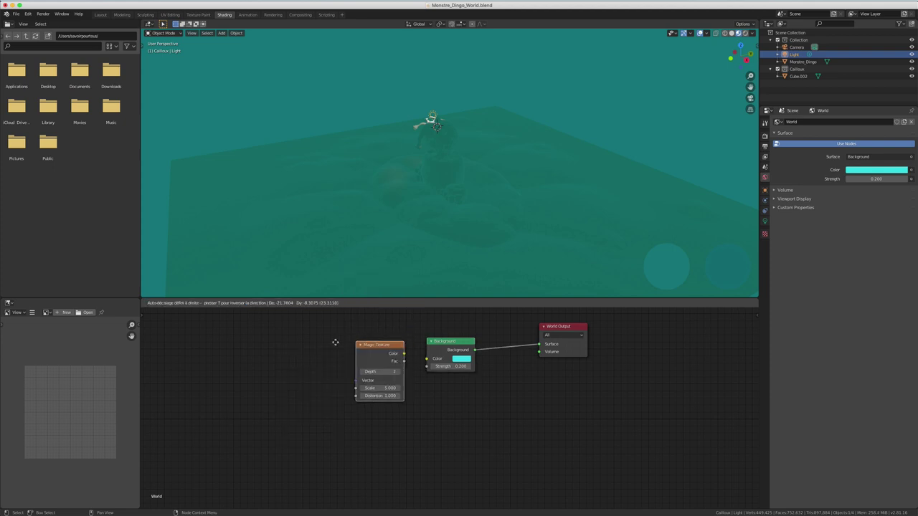
left_click(353, 345)
left_click_drag(353, 345, 426, 359)
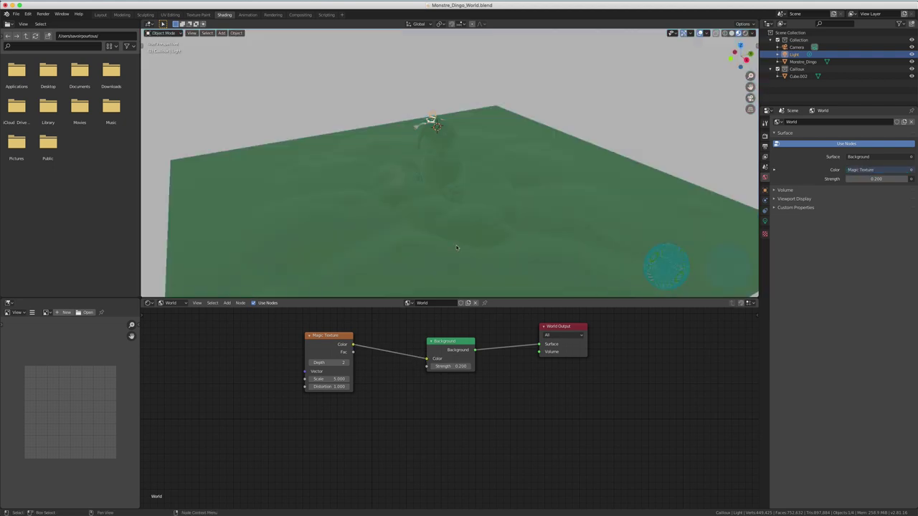
- Zoom and orbit to inspect the Magic Texture background, then select the Magic Texture node
scroll(500, 173, "down", 2)
scroll(500, 173, "down", 2)
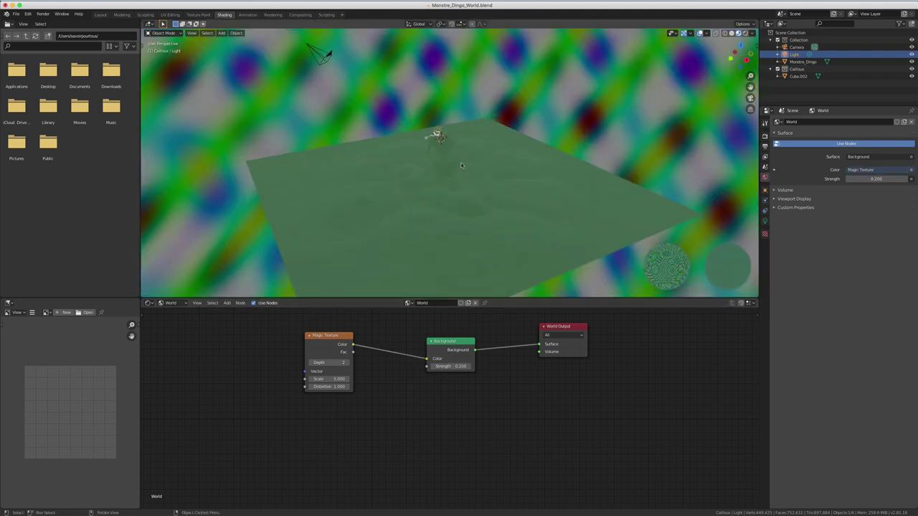
scroll(499, 172, "down", 2)
mouse_move(500, 173)
middle_mouse_down()
mouse_move(484, 163)
mouse_move(501, 180)
middle_mouse_up()
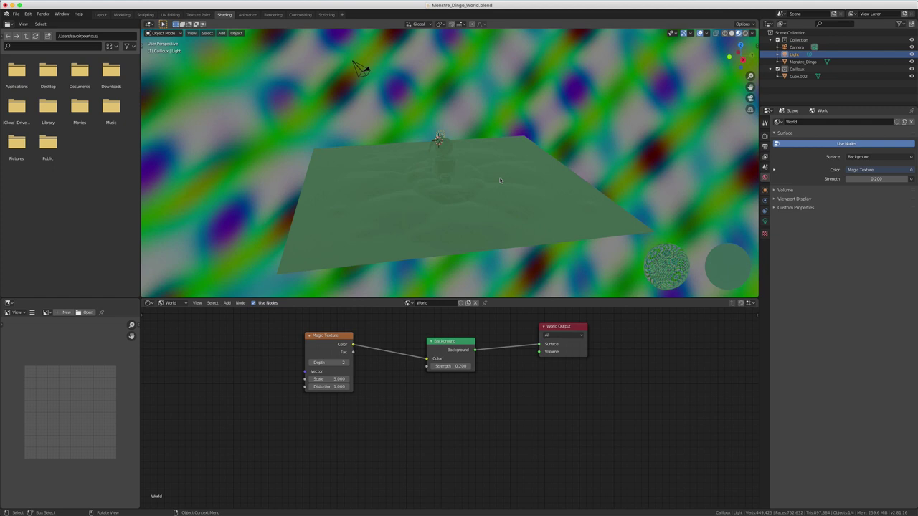
scroll(441, 394, "down", 1)
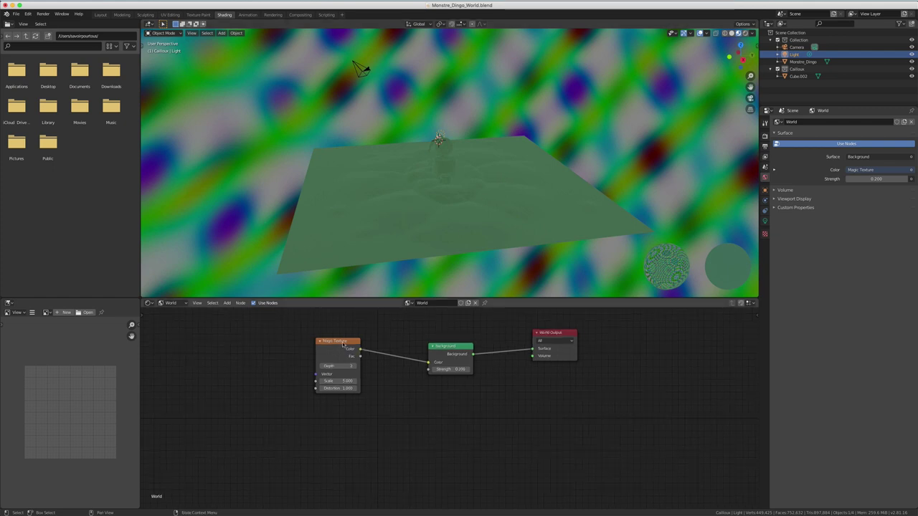
left_click(343, 342)
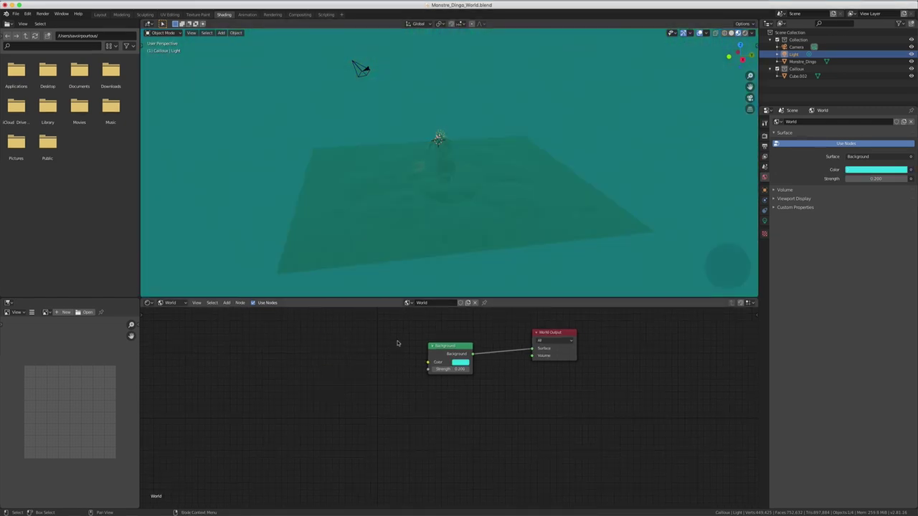
- Enable the Node Wrangler add-on by searching 'node' in Preferences Add-ons
left_click(436, 349)
left_click(29, 16)
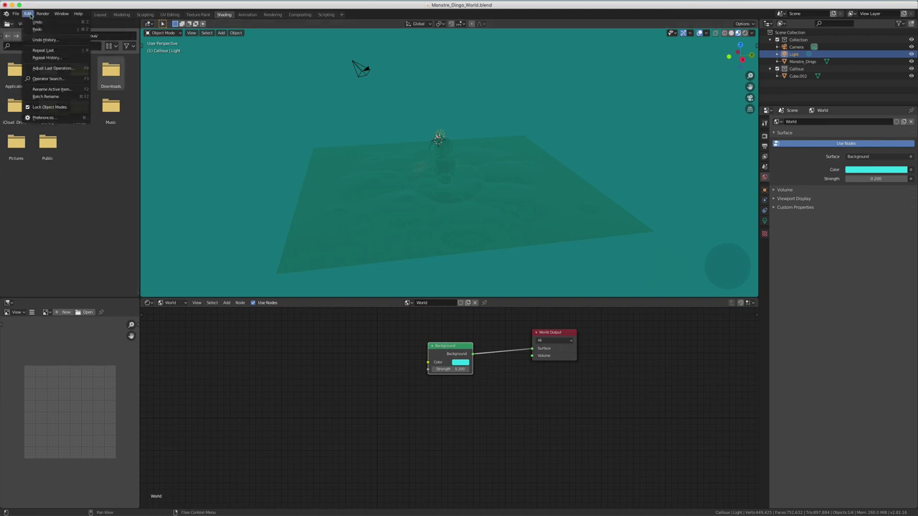
left_click(61, 118)
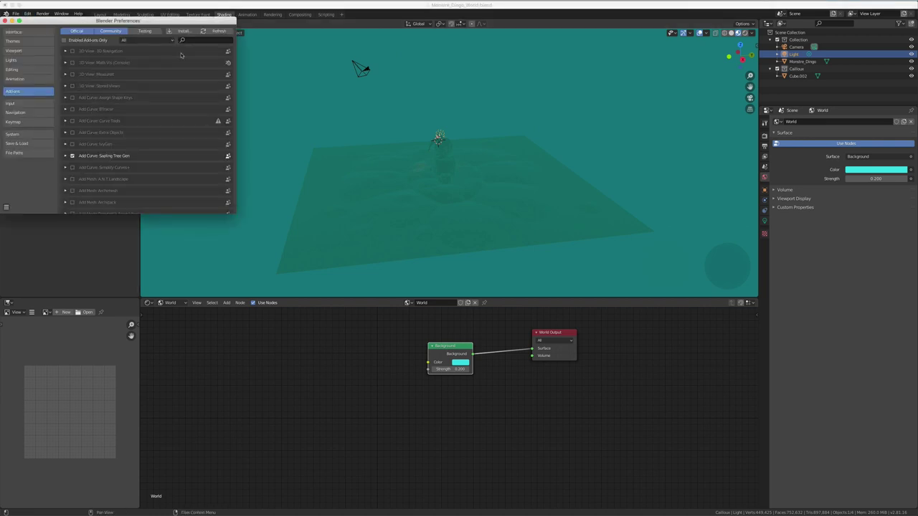
left_click(192, 40)
type("node")
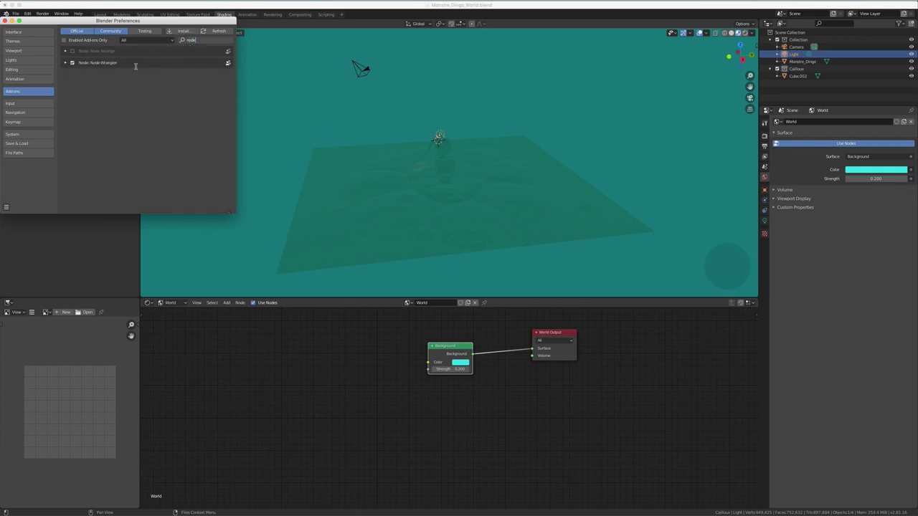
left_click(72, 63)
left_click(5, 20)
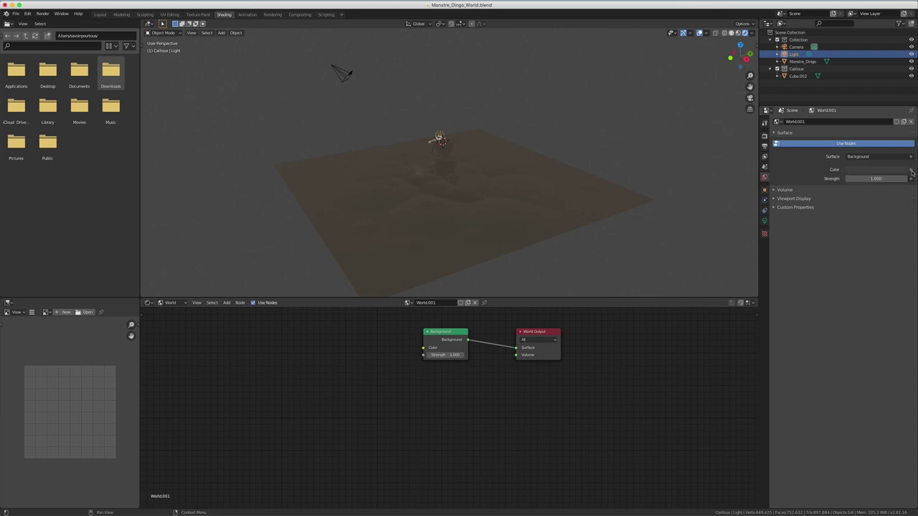
- Drive World.001's Background colour with an Environment Texture node, tidy the nodes, and browse for an image
left_click(911, 172)
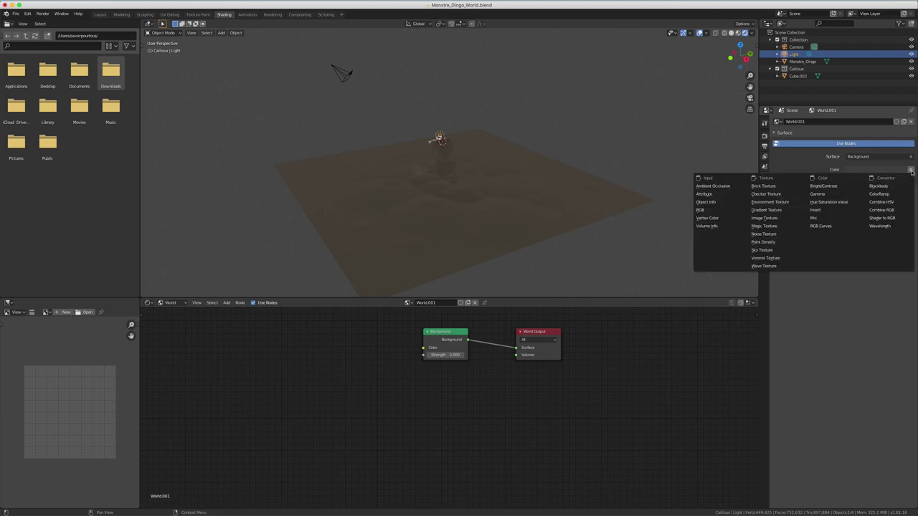
left_click(766, 204)
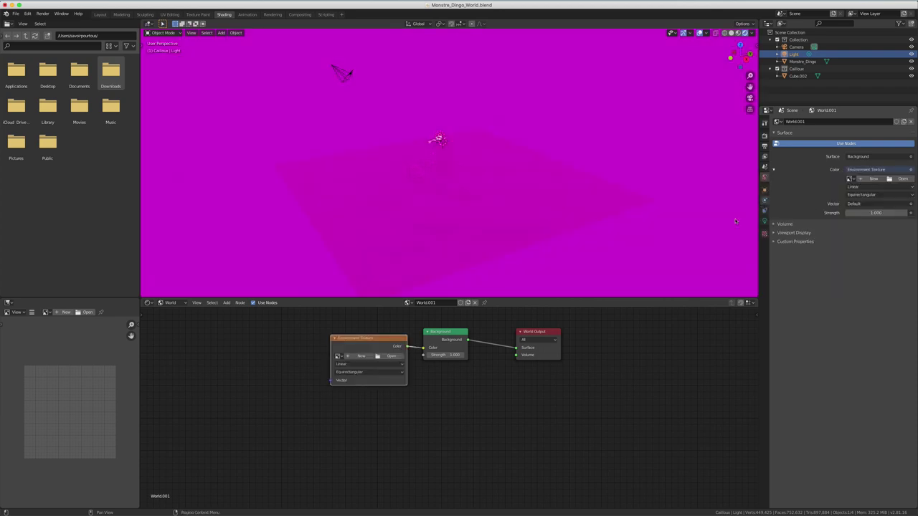
left_click_drag(385, 343, 352, 363)
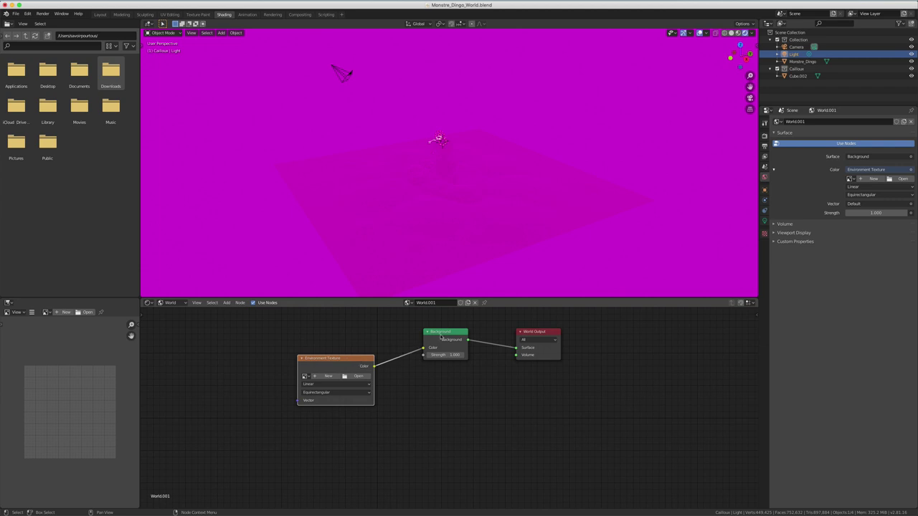
left_click_drag(442, 332, 444, 337)
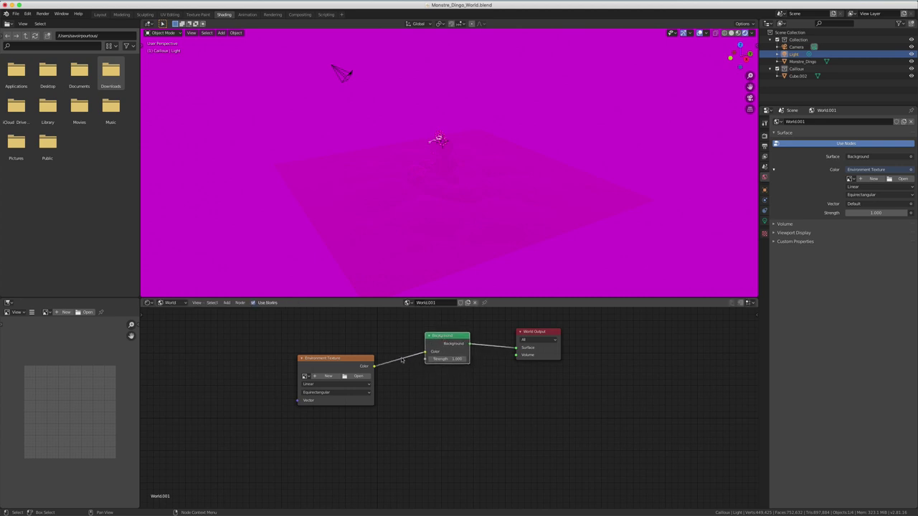
left_click(358, 375)
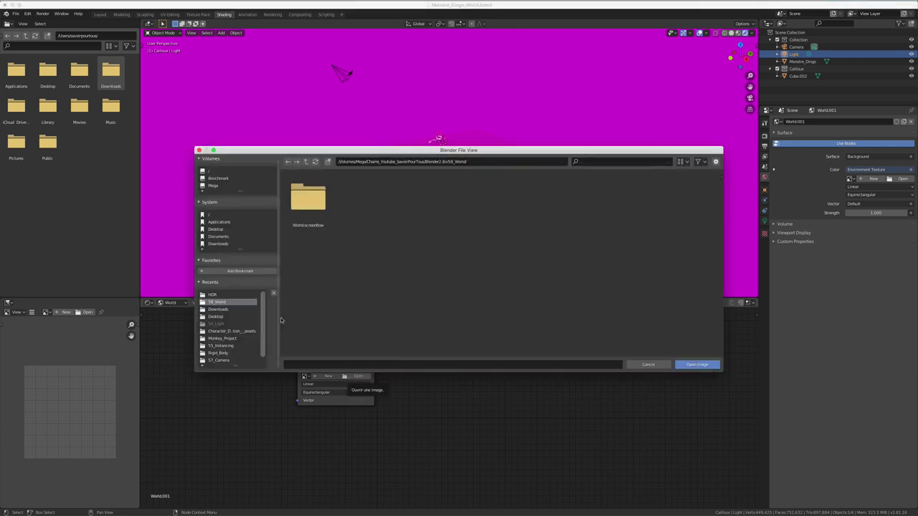
- Choose noon_grass_2k.hdr from the recent HDR folder
left_click(212, 295)
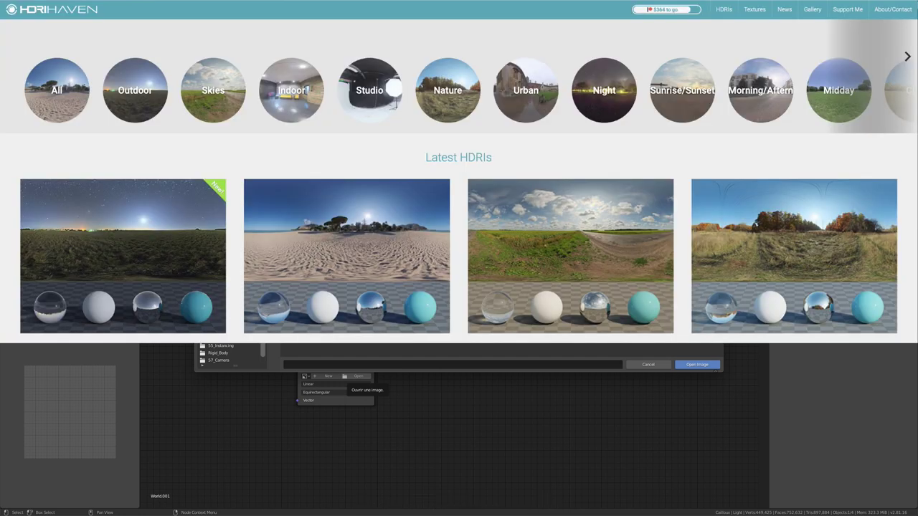
left_click(308, 198)
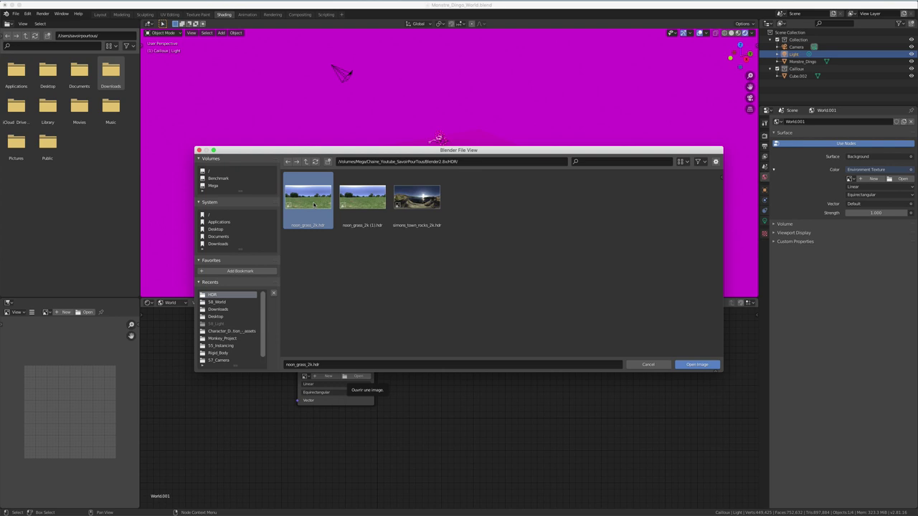
- Load noon_grass_2k.hdr and orbit to see the park's horizon and trees
left_click(693, 366)
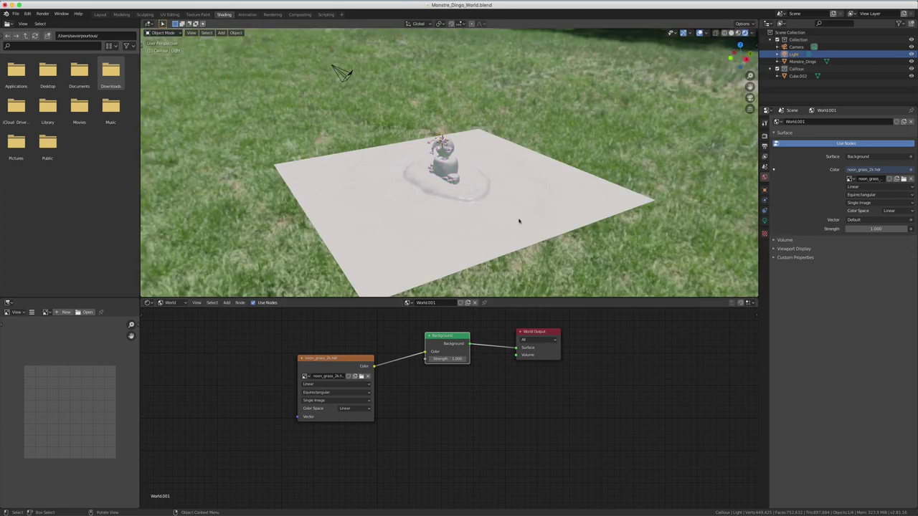
mouse_move(519, 221)
middle_mouse_down()
mouse_move(500, 199)
mouse_move(594, 208)
middle_mouse_up()
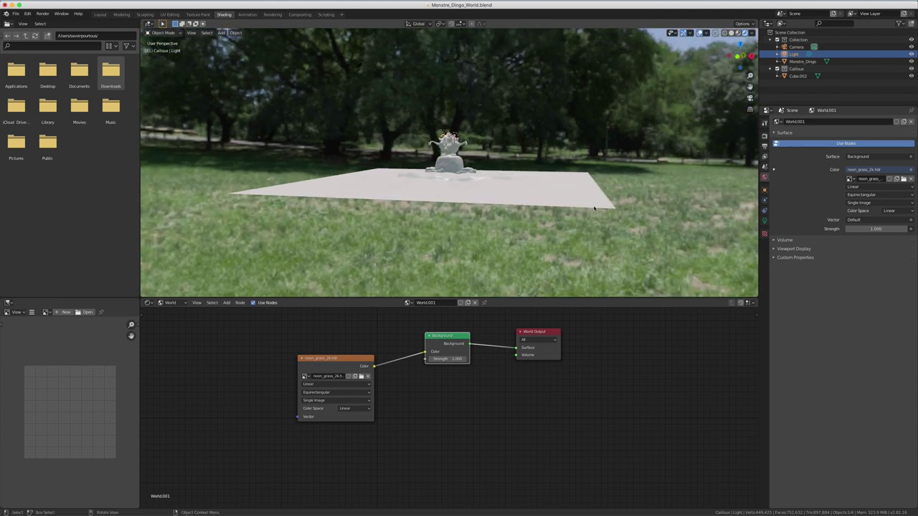
- Hide the scene light while viewing the monster from above
middle_click_drag(399, 178, 435, 261)
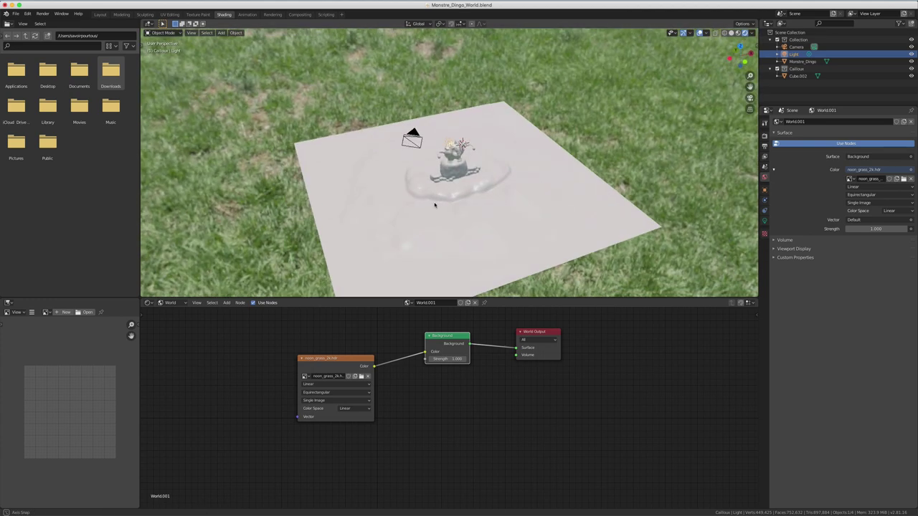
scroll(483, 165, "up", 3)
scroll(483, 165, "up", 3)
middle_click_drag(483, 165, 671, 139)
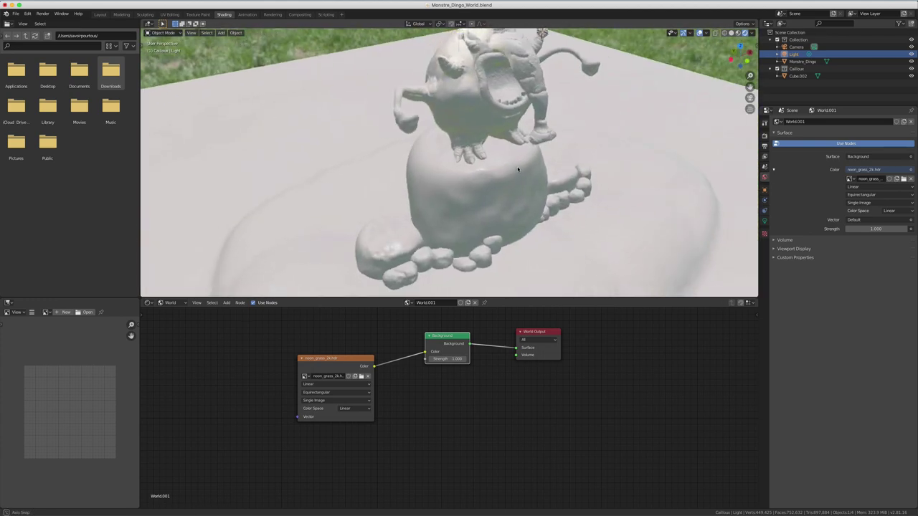
left_click(911, 55)
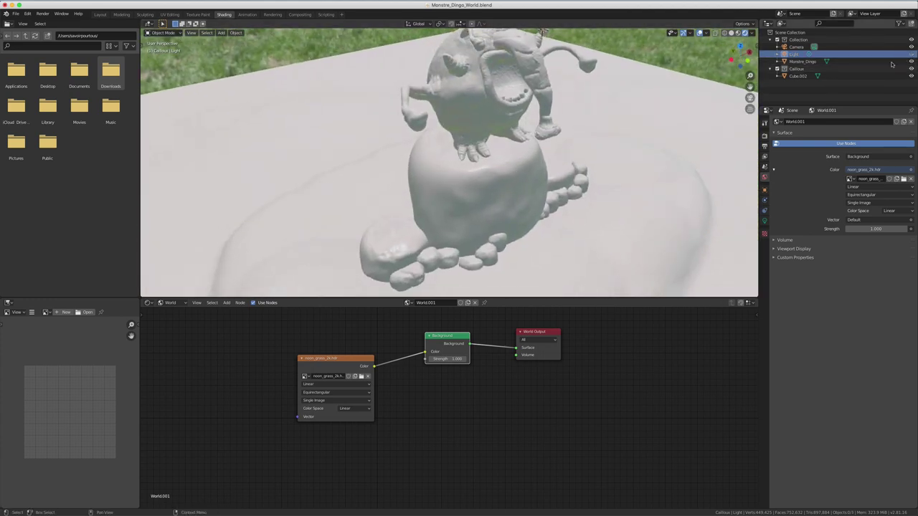
- Set the World HDRI strength to 0.5, collapse the colour texture settings, and zoom out
middle_click_drag(600, 106, 563, 141)
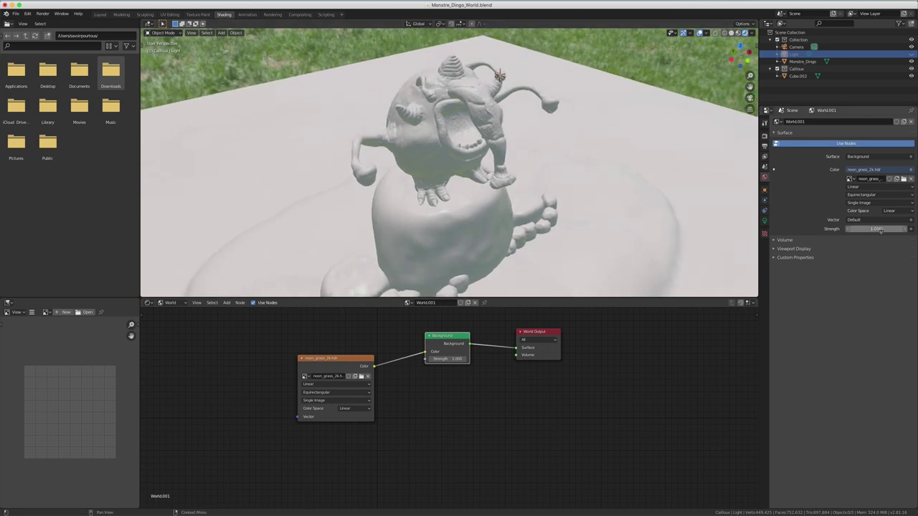
key("BackSpace")
left_click_drag(875, 229, 881, 229)
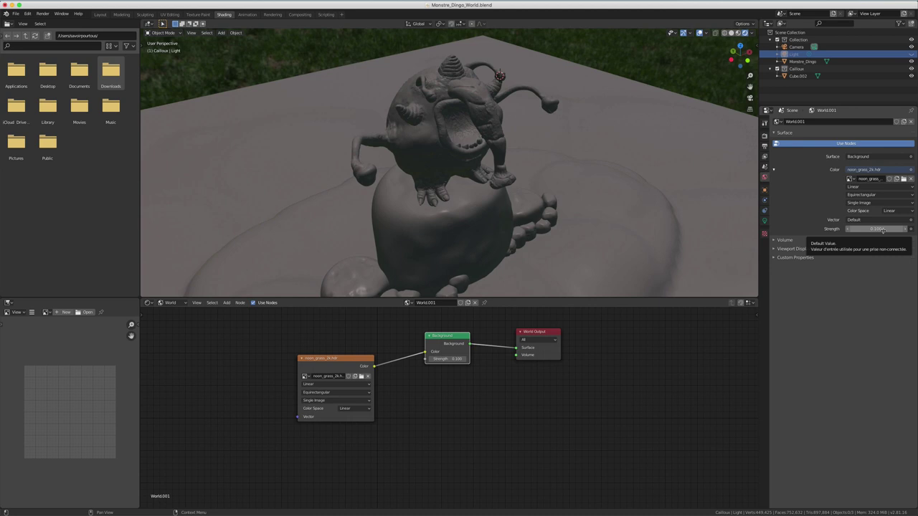
left_click(773, 170)
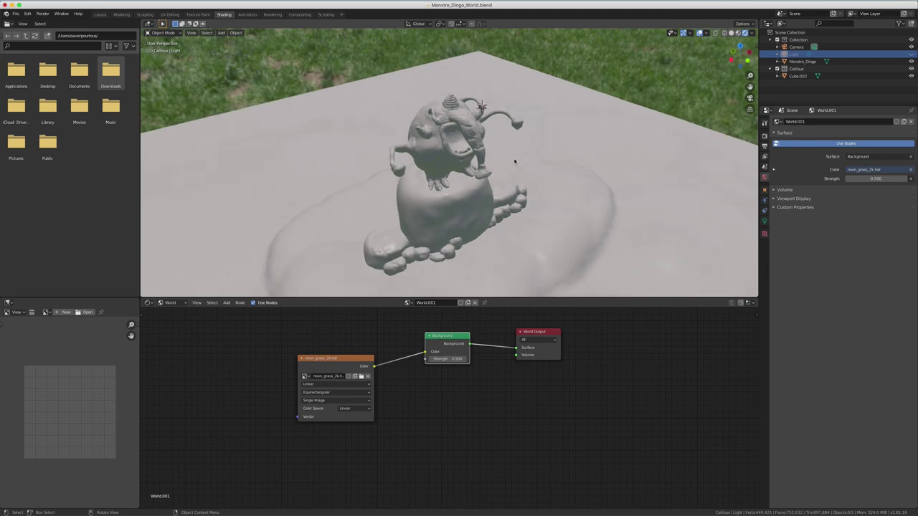
scroll(515, 161, "down", 2)
scroll(514, 162, "down", 1)
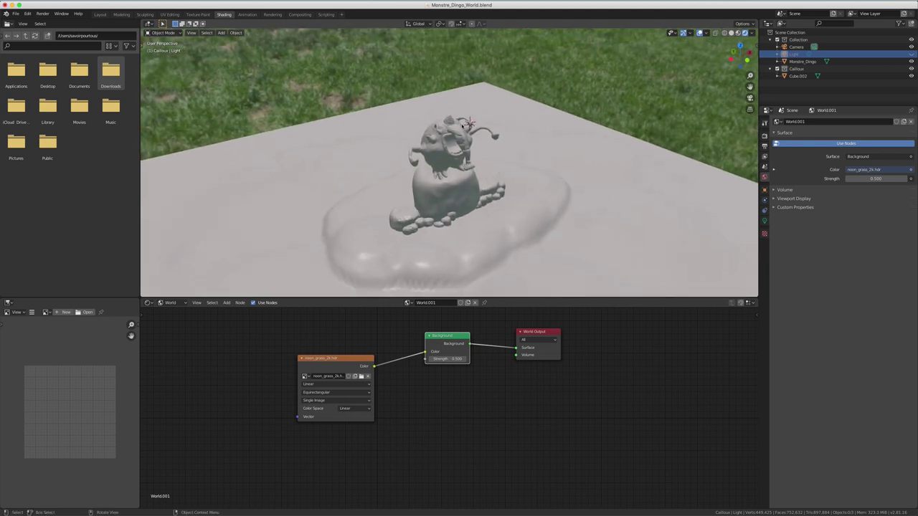
- Turn off Scene World in viewport shading and bring up the built-in HDRI choices
left_click(751, 33)
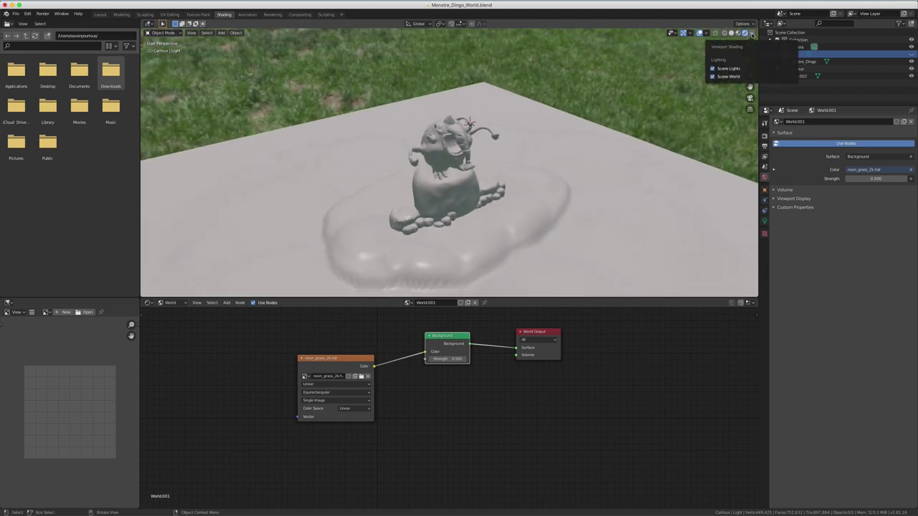
left_click(712, 76)
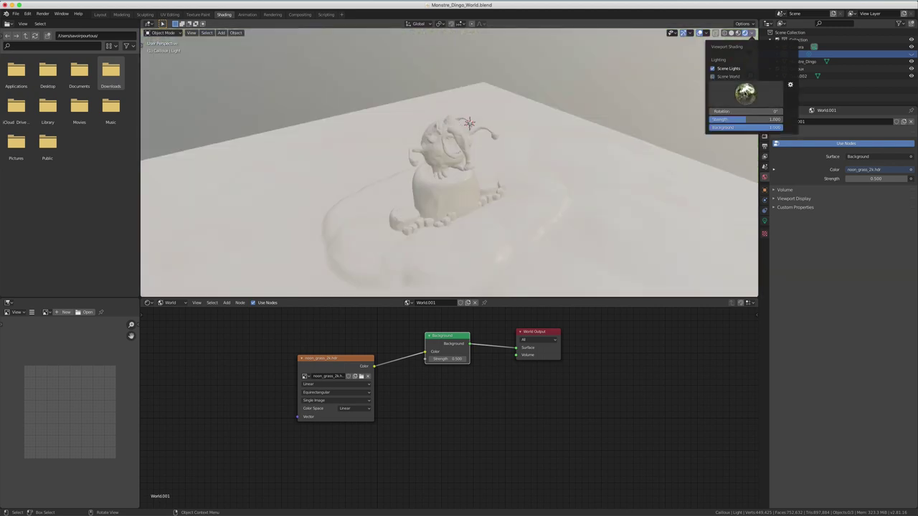
left_click(745, 94)
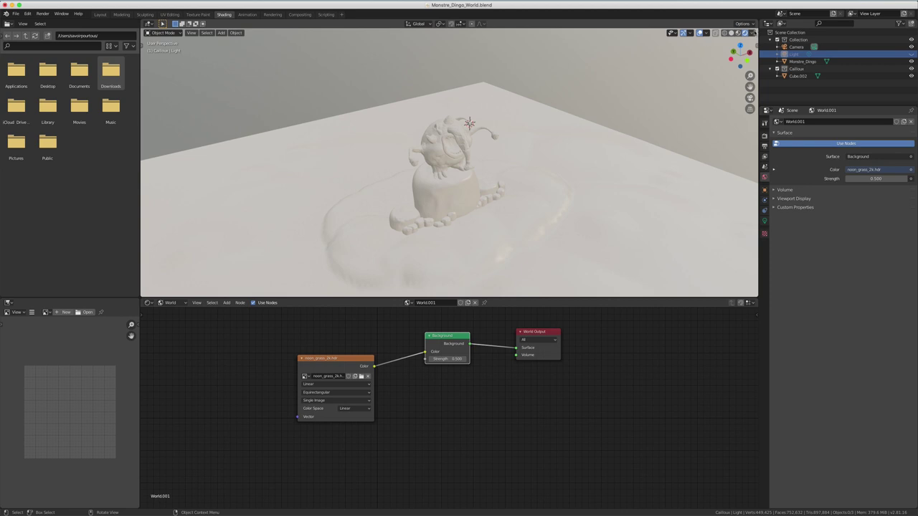
left_click(752, 25)
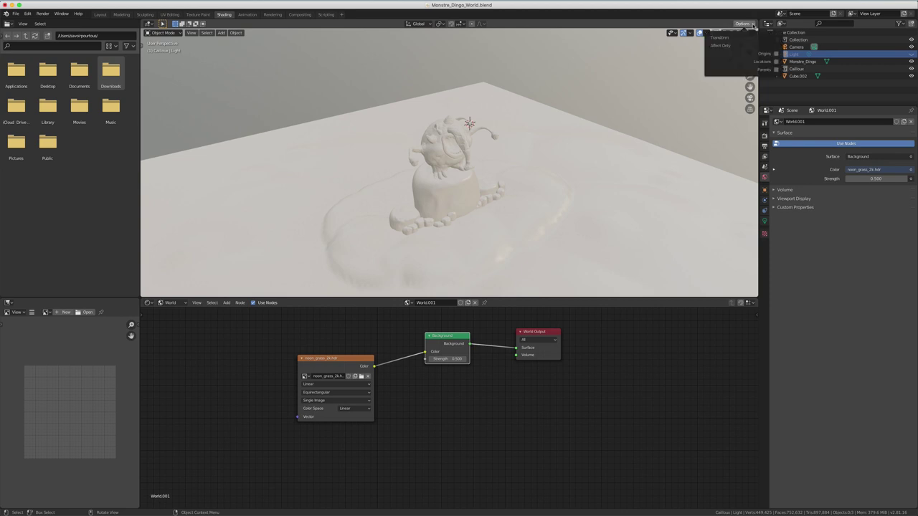
left_click(752, 25)
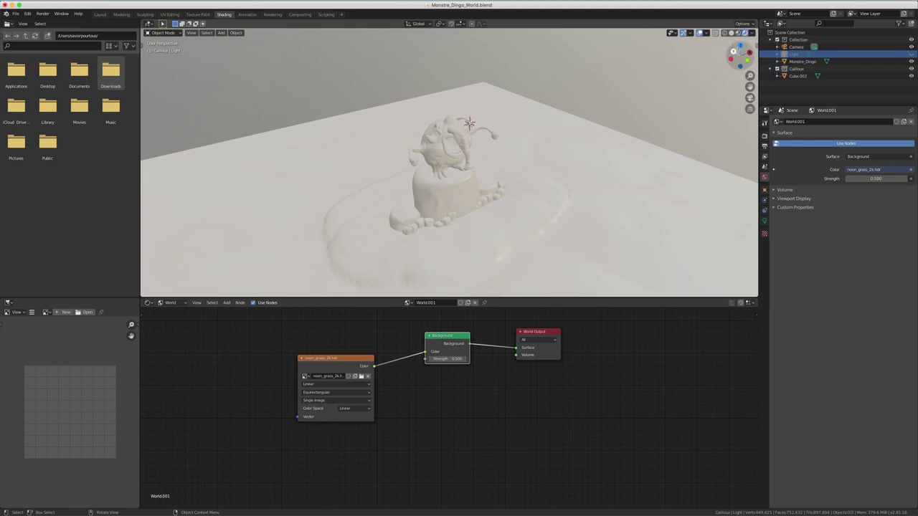
- Open the Preferences Lights page for custom studio lights, then close Preferences
left_click(751, 33)
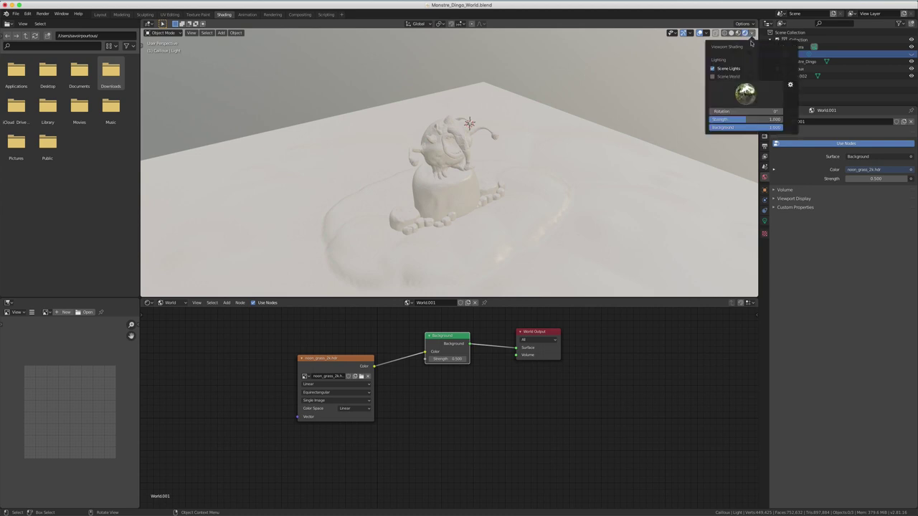
left_click(790, 85)
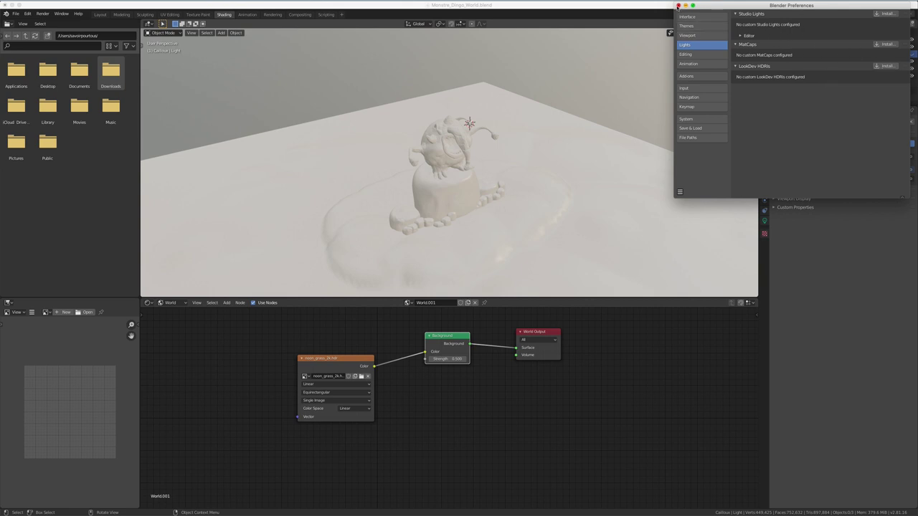
left_click(678, 6)
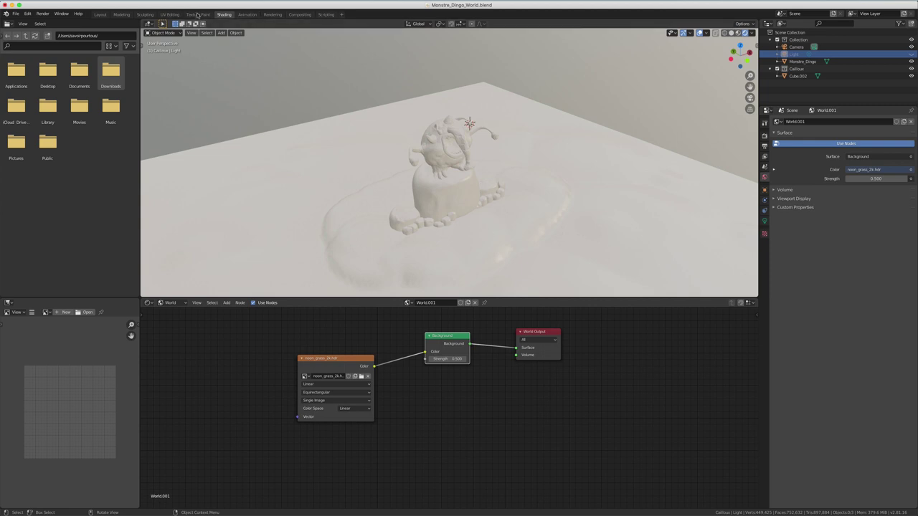
- In the Layout workspace, unlink World.001 from the scene
left_click(103, 15)
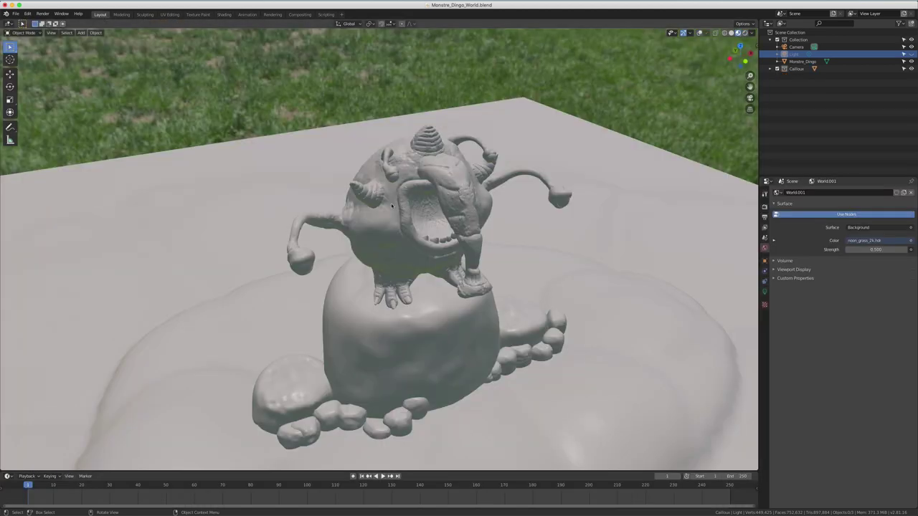
middle_click_drag(459, 237, 711, 233)
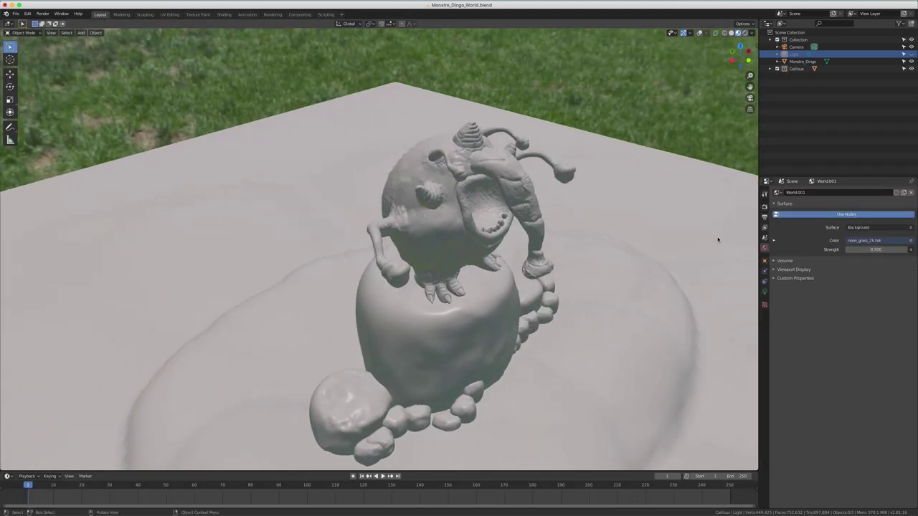
left_click(910, 192)
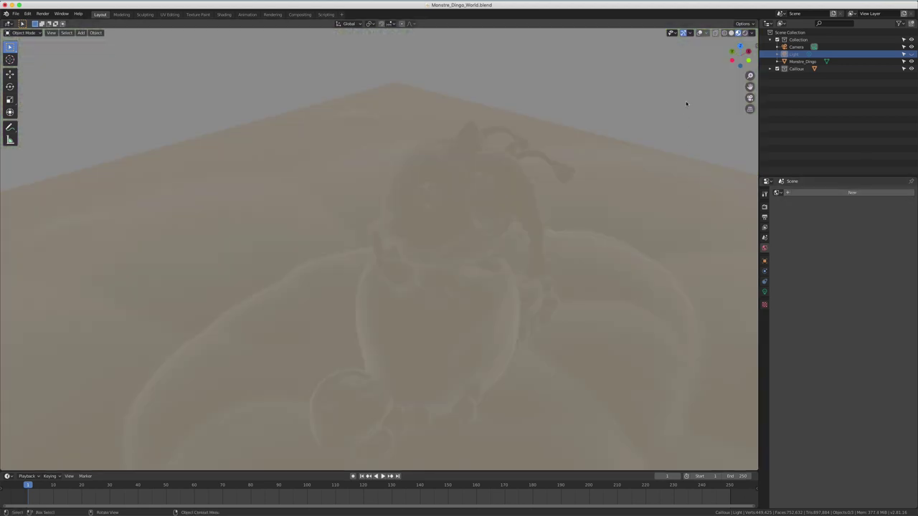
- Disable Scene World viewport lighting and switch the viewport to grey Solid shading
middle_click_drag(585, 243, 655, 239)
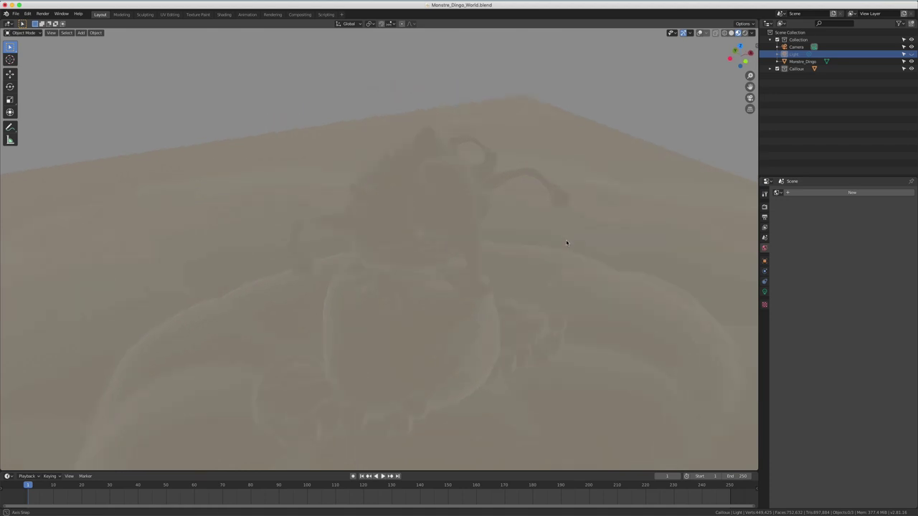
left_click(752, 33)
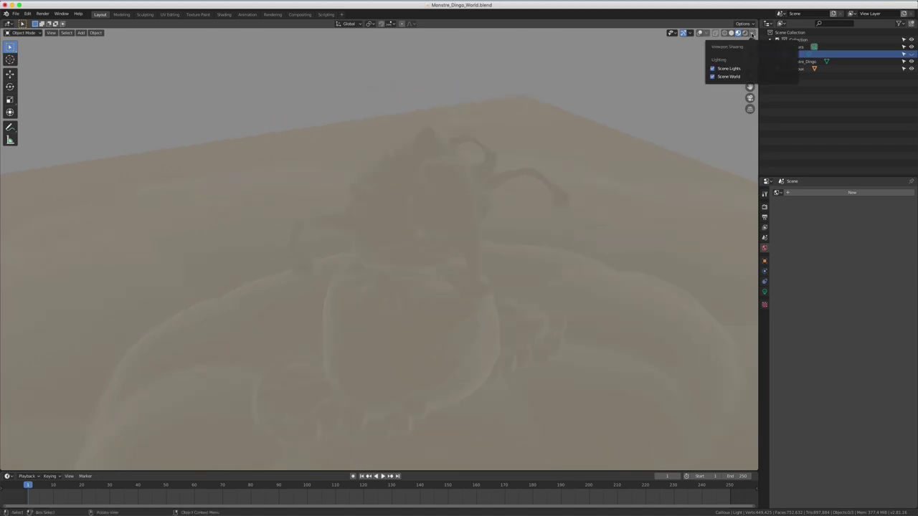
left_click(712, 77)
scroll(533, 316, "down", 5)
scroll(535, 309, "down", 5)
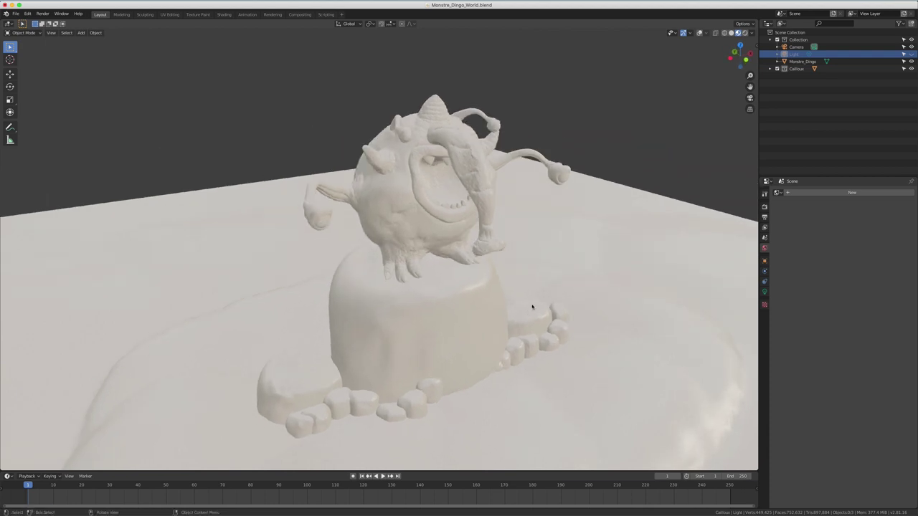
scroll(532, 307, "down", 5)
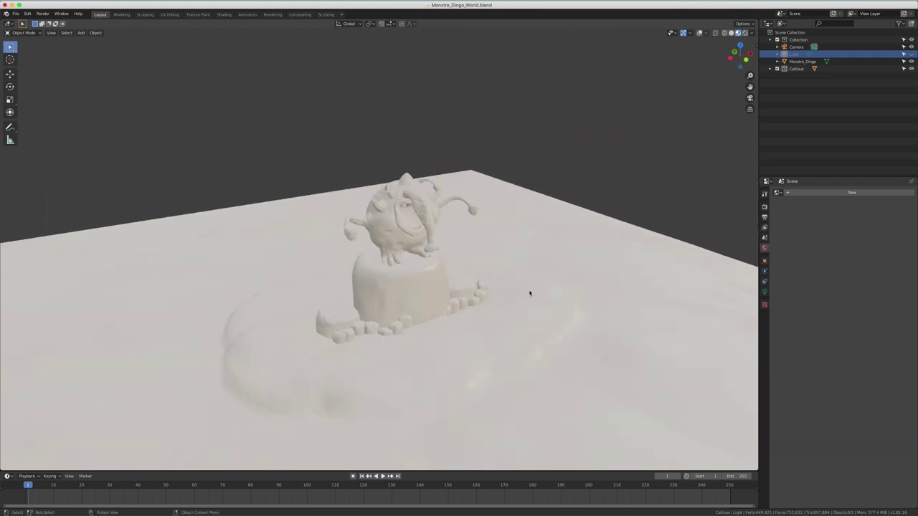
scroll(462, 266, "up", 2)
scroll(436, 256, "up", 3)
scroll(435, 254, "up", 3)
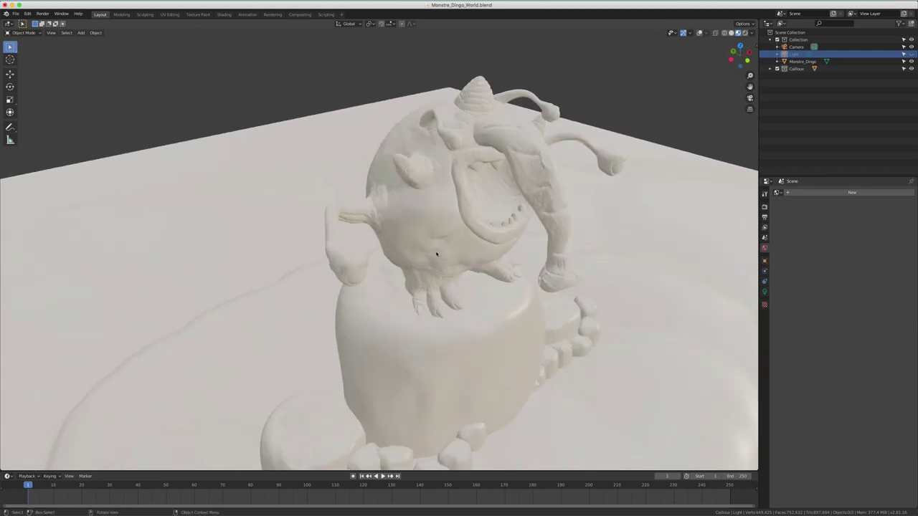
key("z")
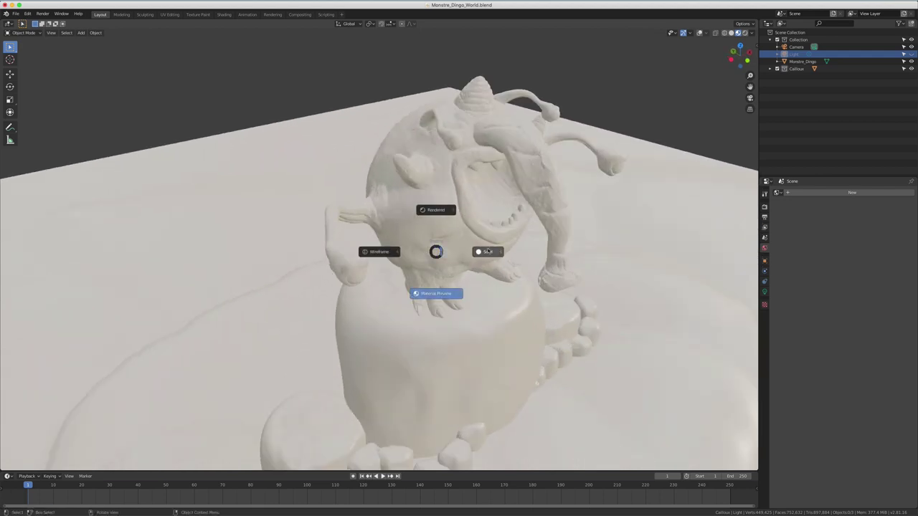
left_click(488, 252)
- Set the Solid viewport lighting to MatCap and apply the red MatCap sphere
middle_click_drag(519, 250, 552, 240)
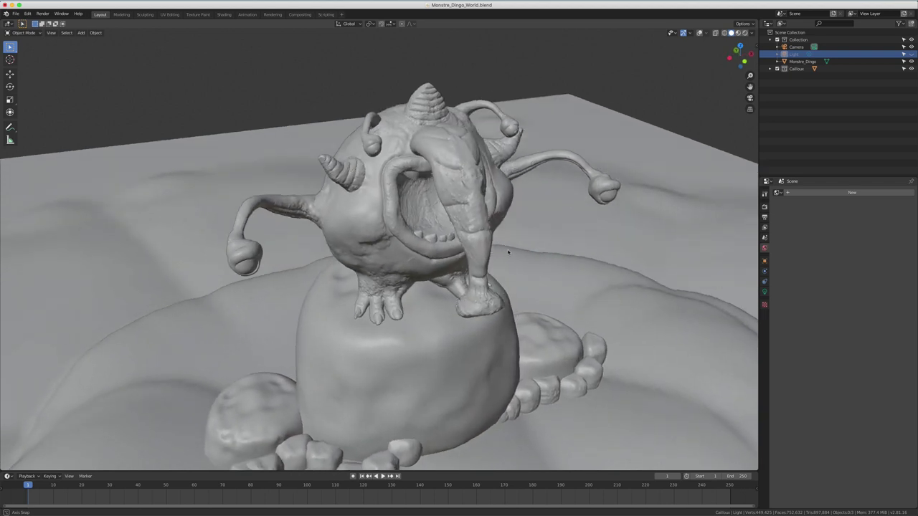
left_click(751, 33)
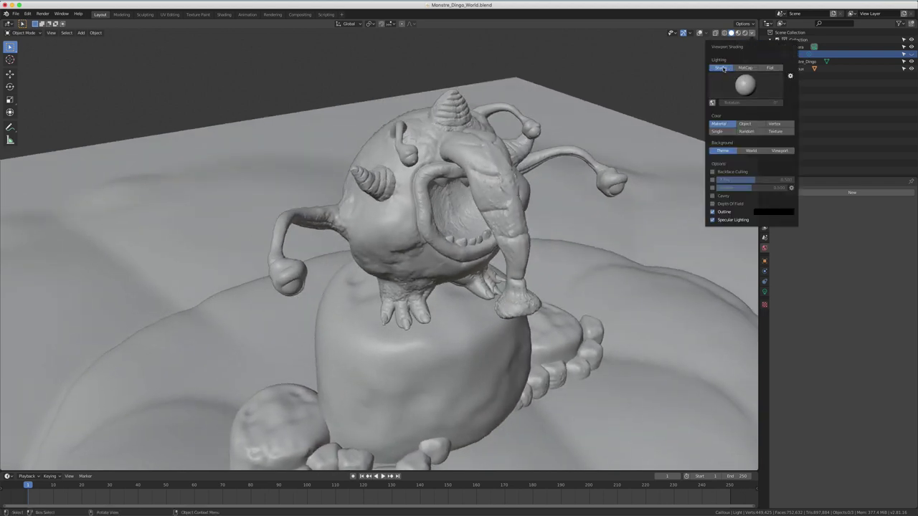
left_click(743, 67)
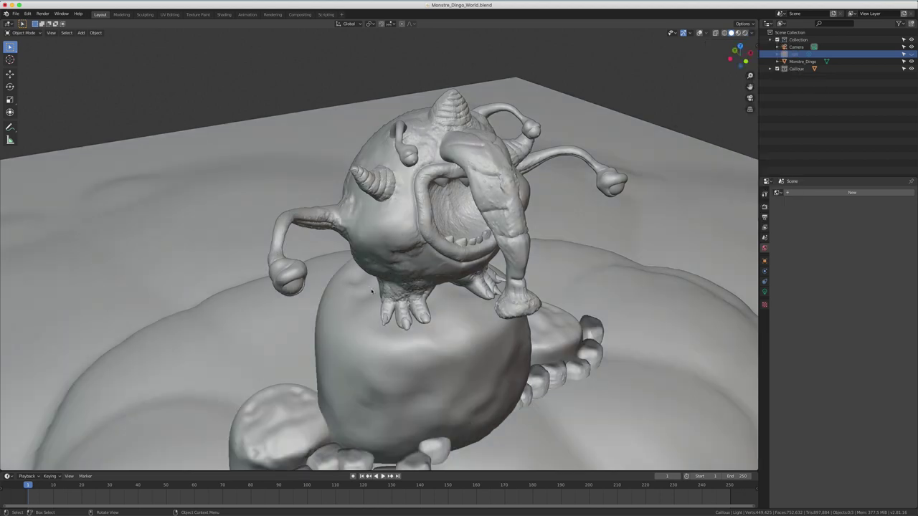
left_click(750, 33)
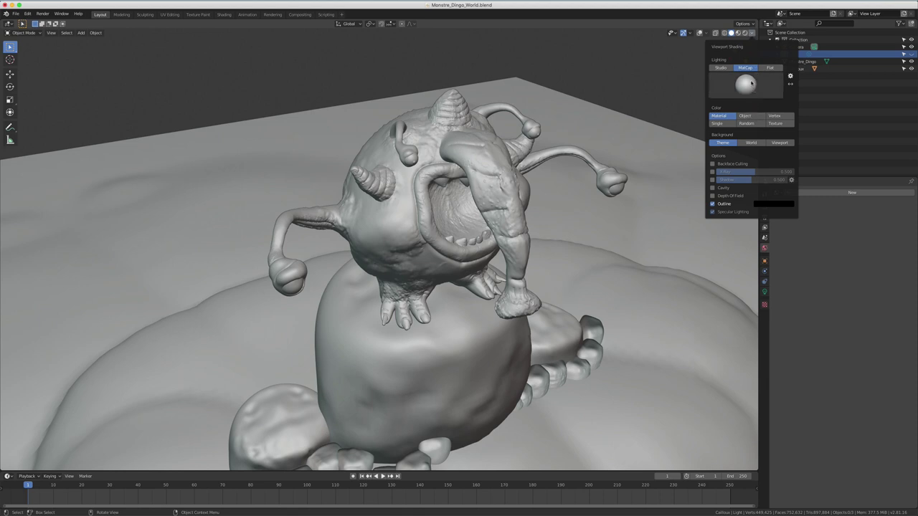
left_click(748, 87)
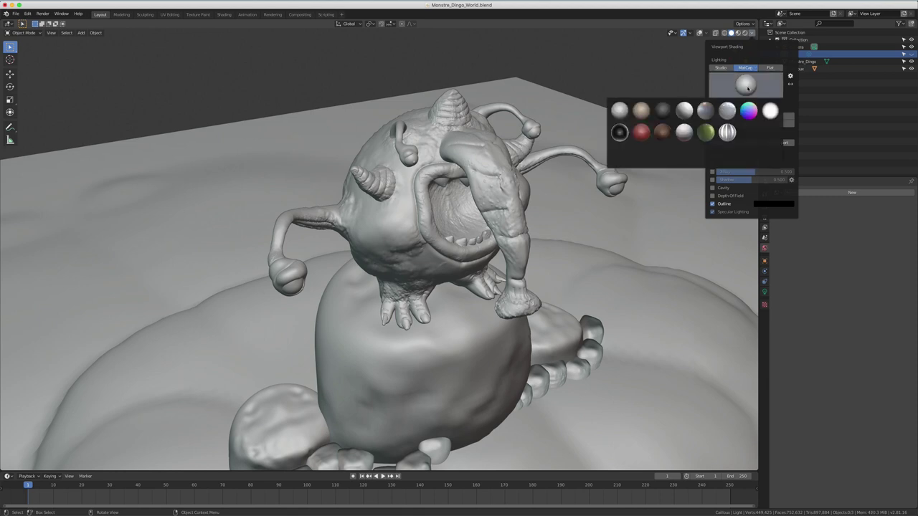
left_click(641, 132)
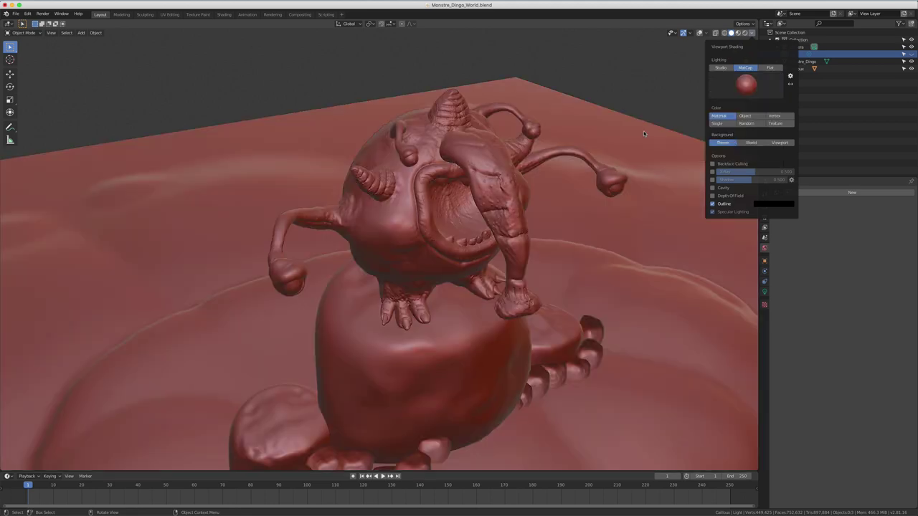
mouse_move(484, 245)
middle_mouse_down()
mouse_move(492, 246)
mouse_move(484, 245)
middle_mouse_up()
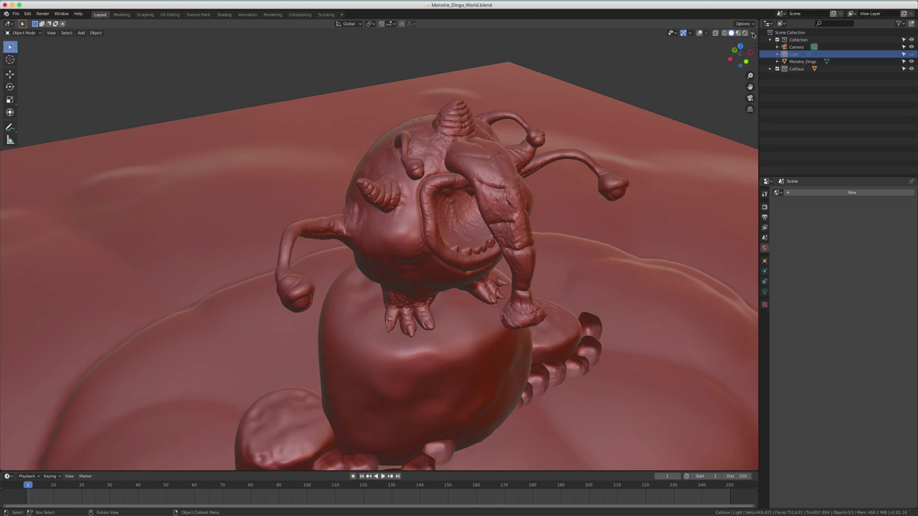
- Replace the red MatCap with a grey clay MatCap and enable Cavity shading
left_click(752, 33)
left_click(746, 84)
left_click(619, 109)
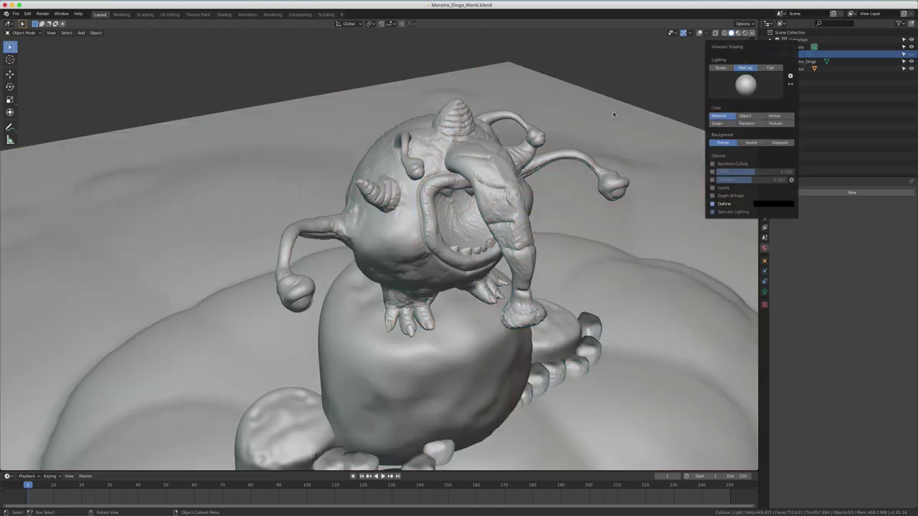
left_click(713, 188)
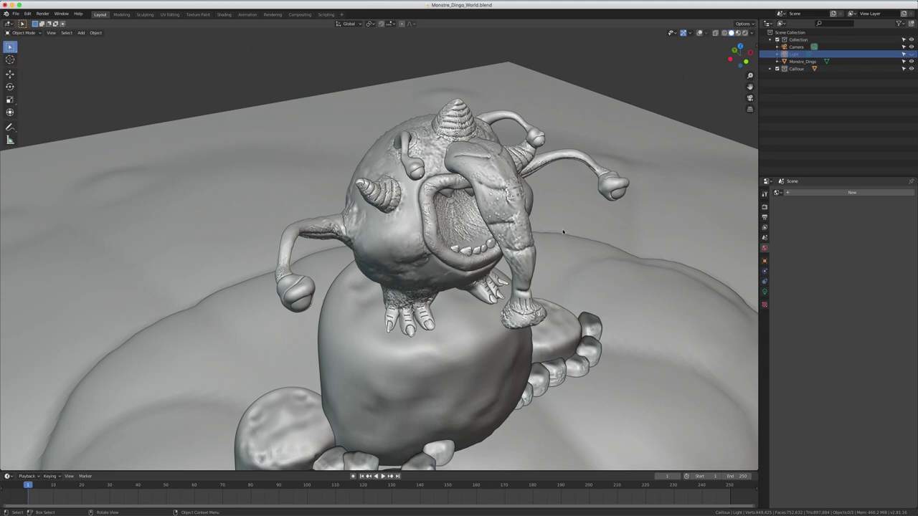
middle_click_drag(533, 231, 495, 242)
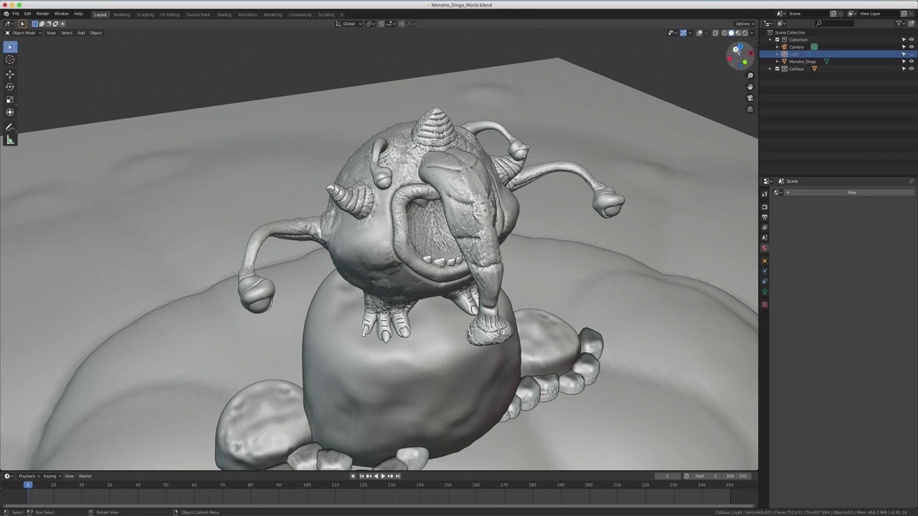
left_click(751, 33)
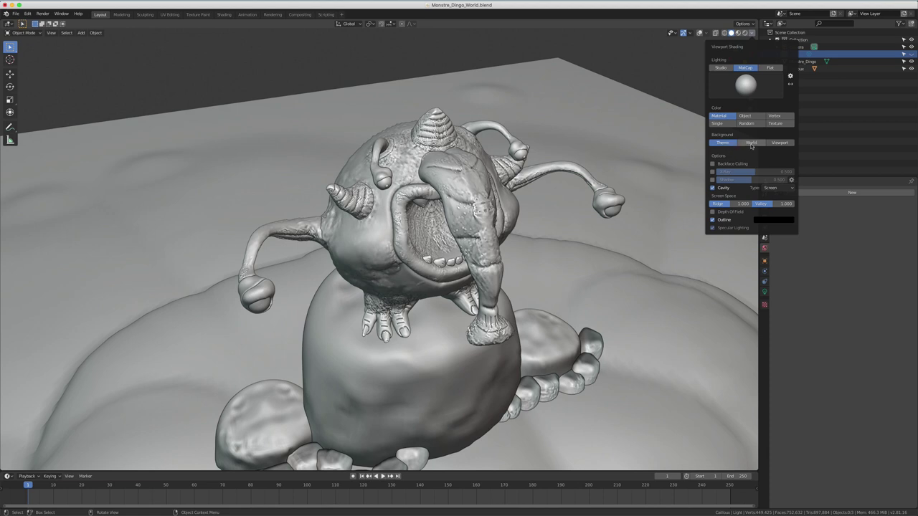
- Try World and custom viewport backgrounds, leaving World background with Flat lighting
left_click(752, 144)
left_click(775, 144)
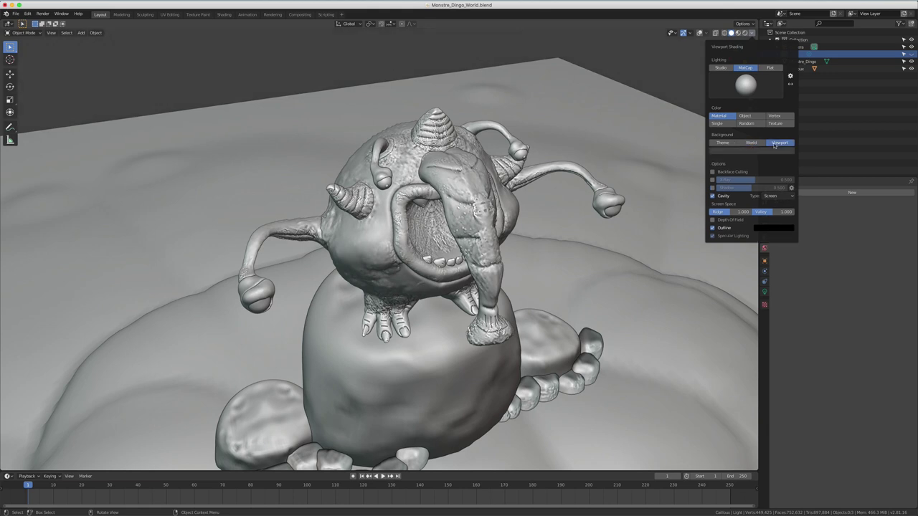
left_click(757, 143)
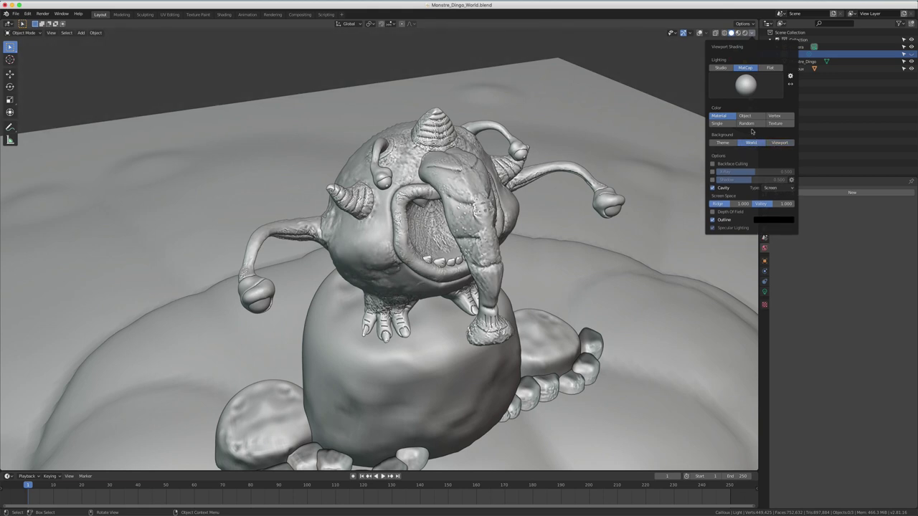
left_click(770, 68)
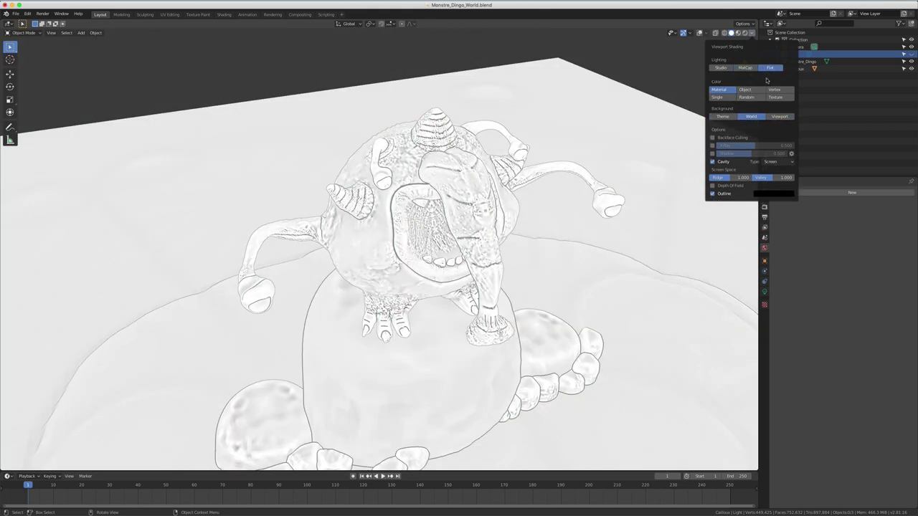
middle_click_drag(628, 218, 615, 207)
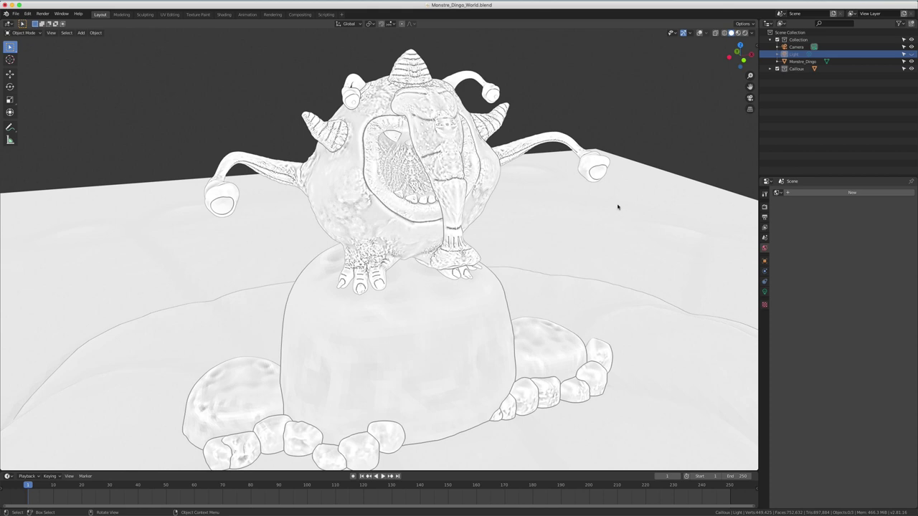
- Set the viewport background to Theme and the lighting back to Studio
left_click(751, 33)
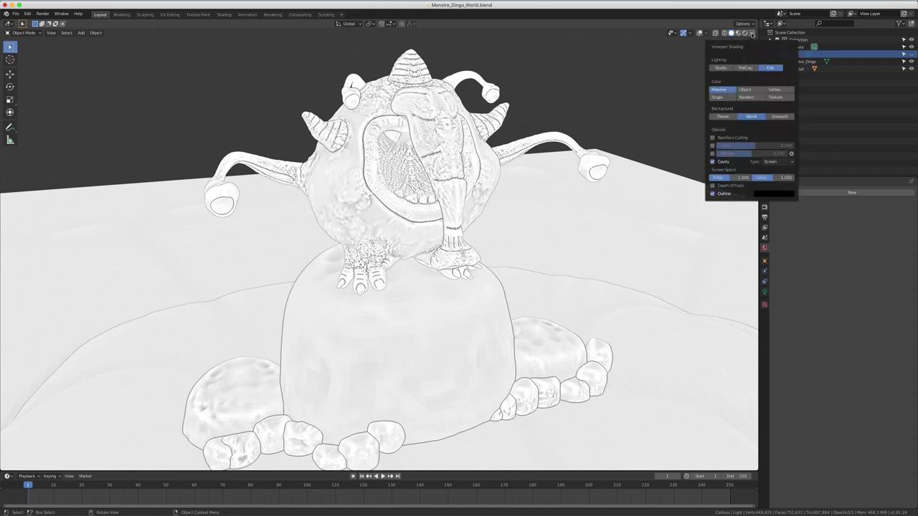
left_click(725, 116)
left_click(729, 68)
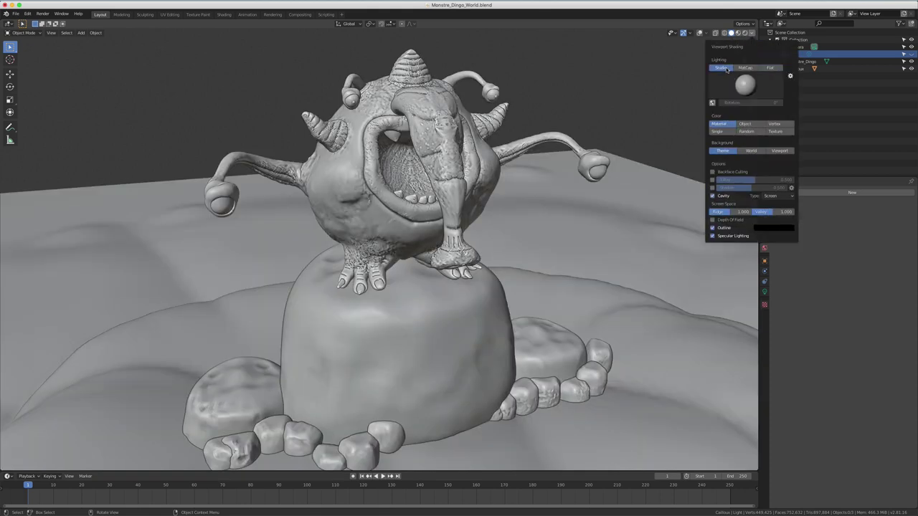
mouse_move(445, 258)
middle_mouse_down()
mouse_move(497, 264)
mouse_move(490, 258)
middle_mouse_up()
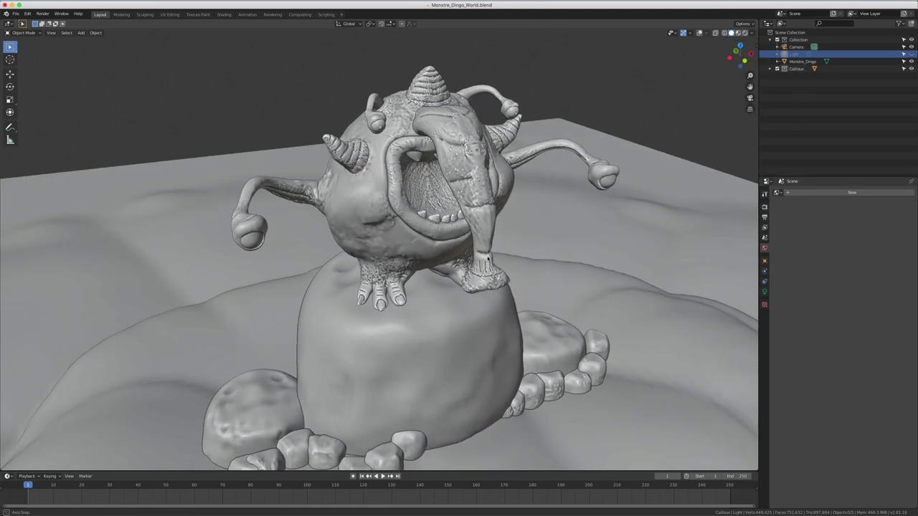